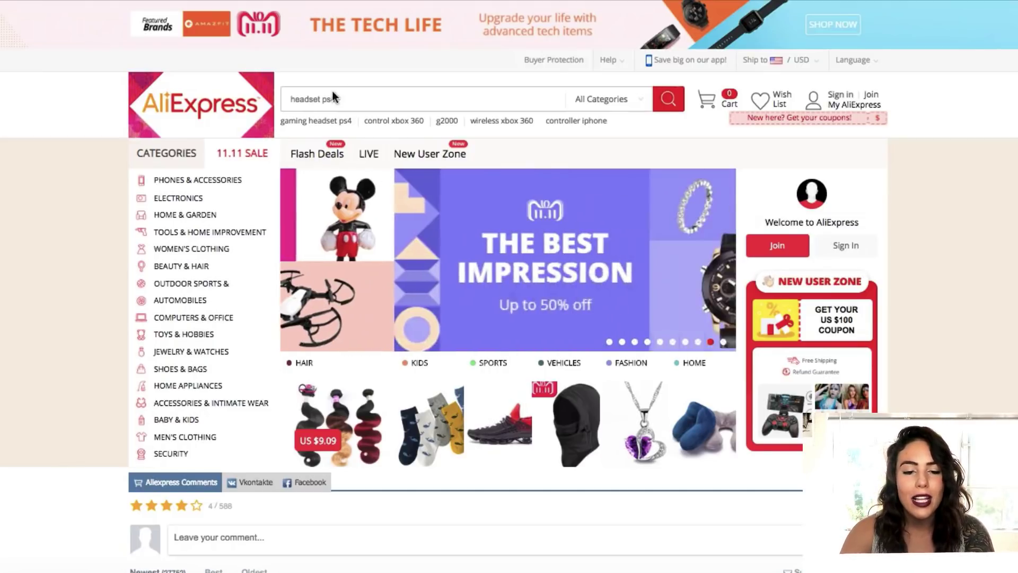
# - Search AliExpress for "xbox gaming headset" and sort the results by orders
pyautogui.write('xbox gaming headset')
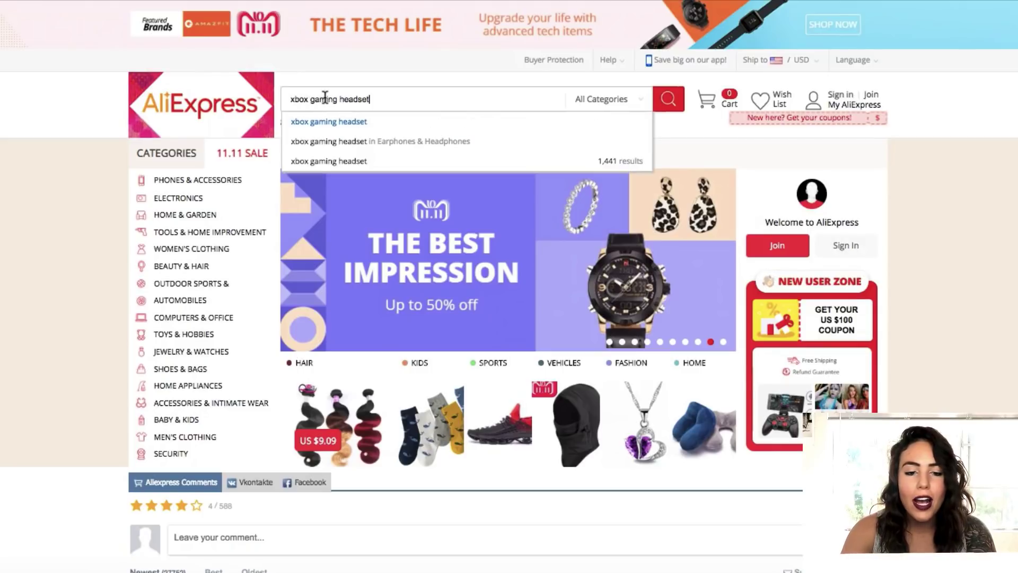
pyautogui.press('Return')
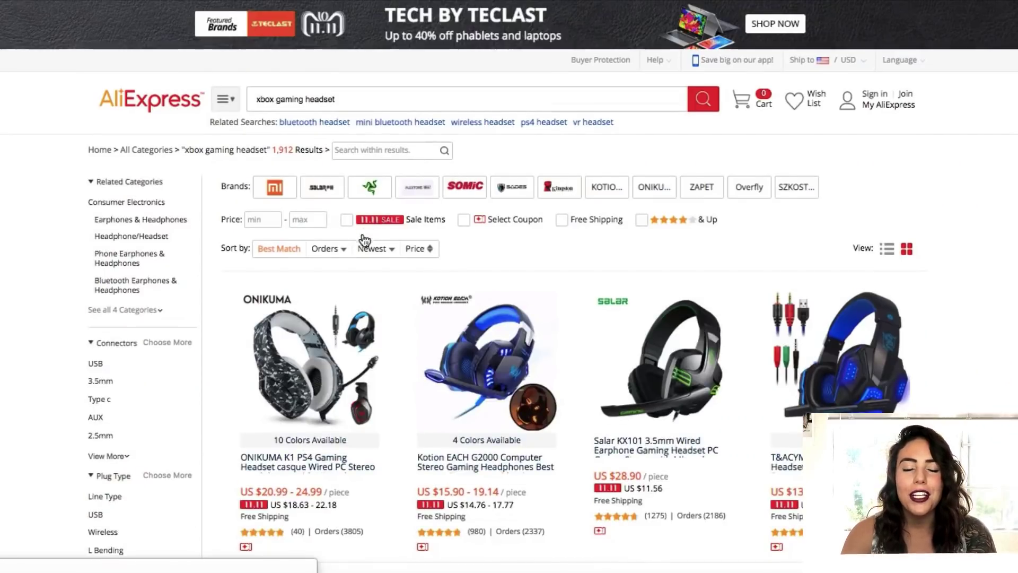
pyautogui.click(330, 249)
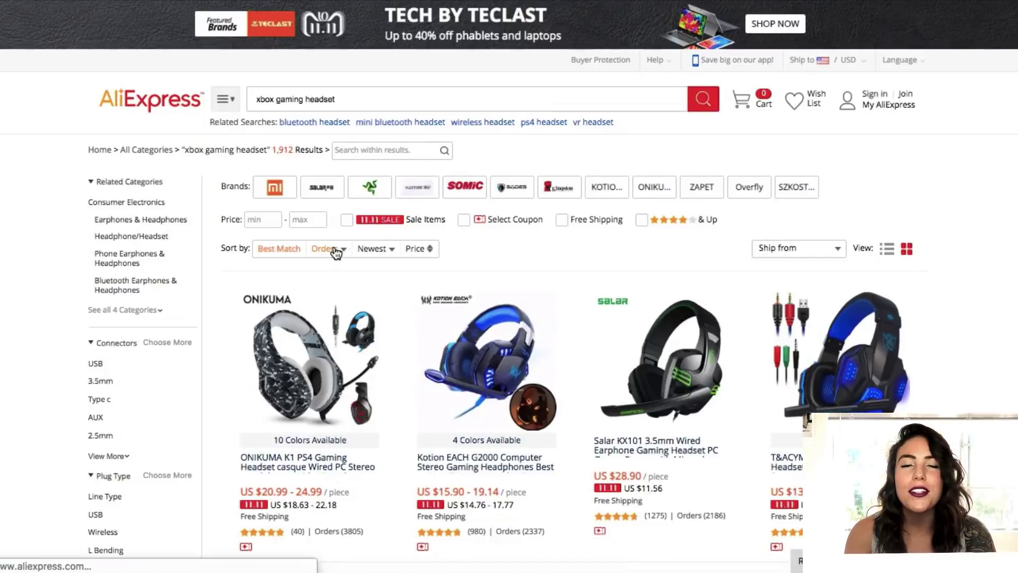
pyautogui.scroll(-1, 421, 274)
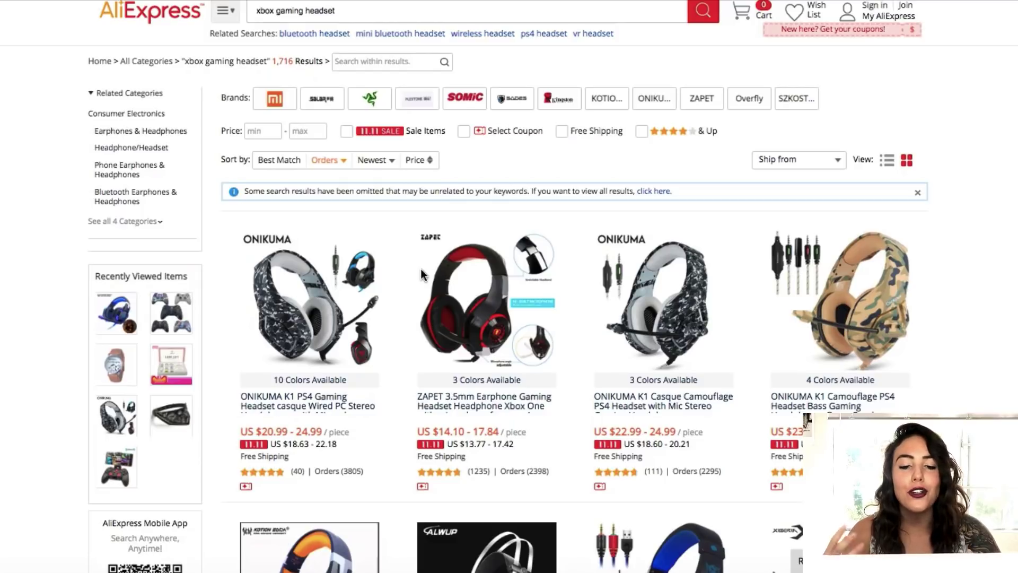
# - Open the listing for the ONIKUMA K1 PS4 gaming headset and view its gray colour variant with retail box
pyautogui.click(301, 407)
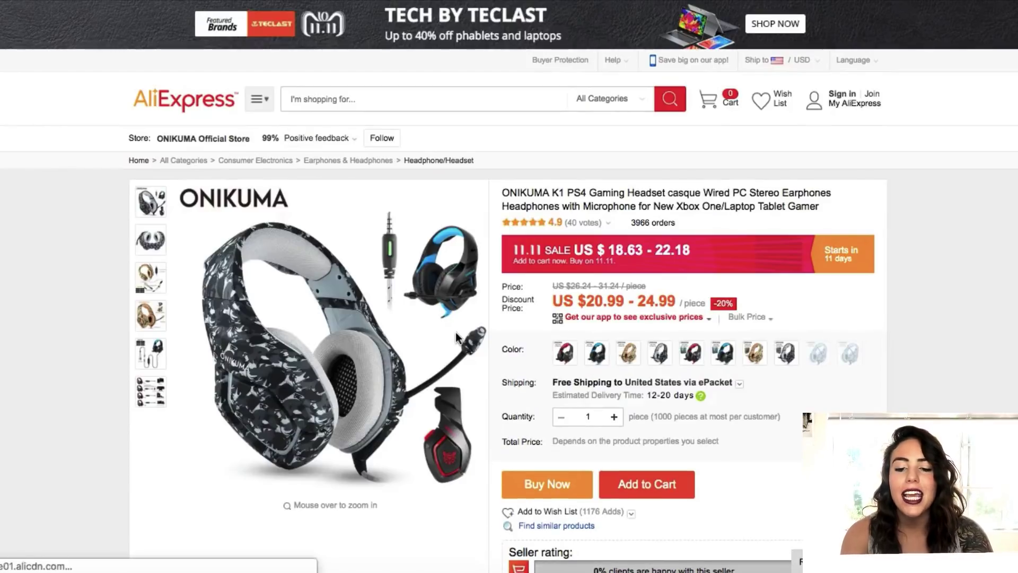
pyautogui.moveTo(633, 316)
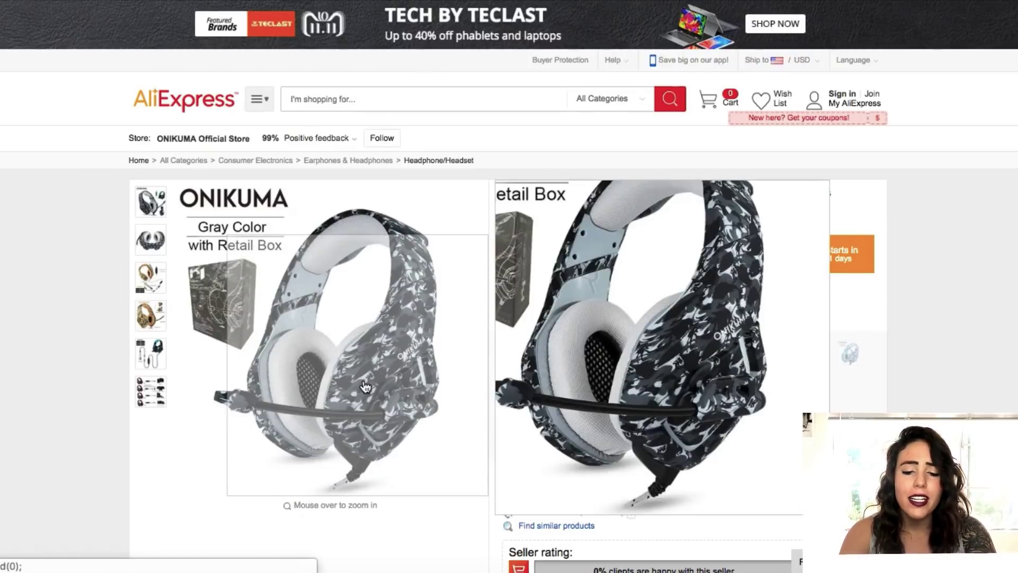
# - In Facebook Audience Insights, start an audience from everyone on Facebook and view its page likes and demographics
pyautogui.moveTo(586, 225)
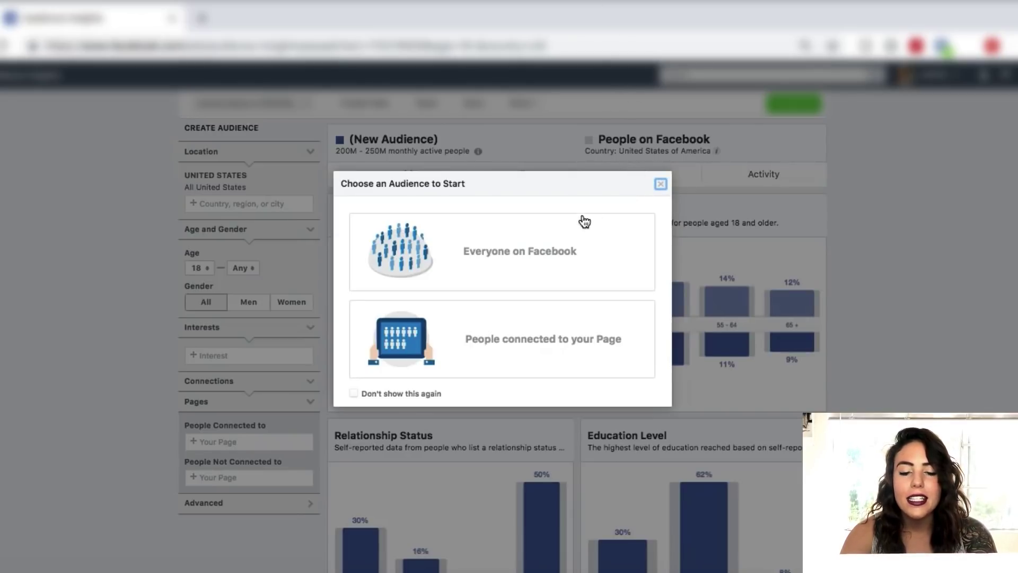
pyautogui.click(604, 219)
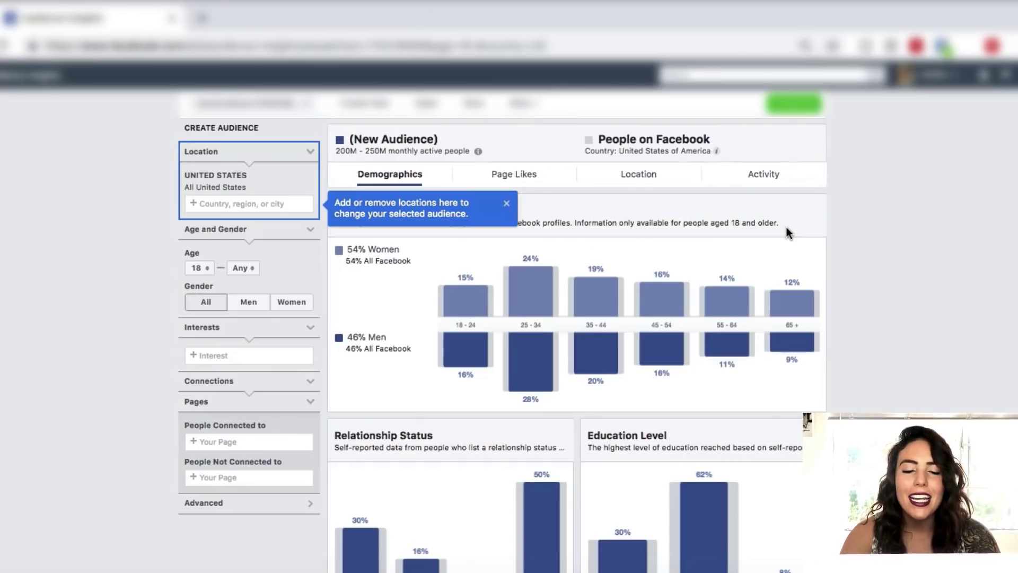
pyautogui.click(506, 205)
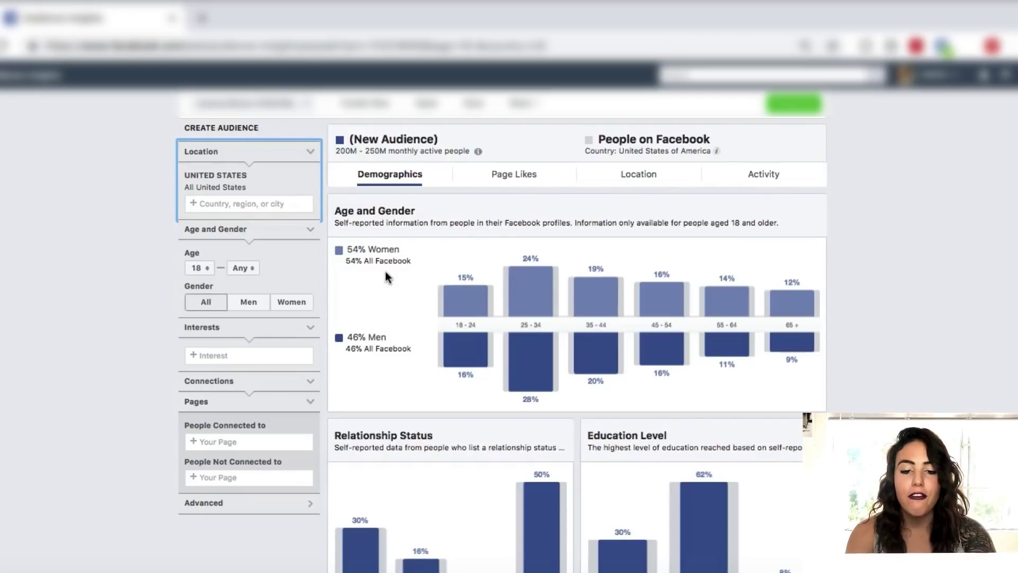
pyautogui.click(518, 175)
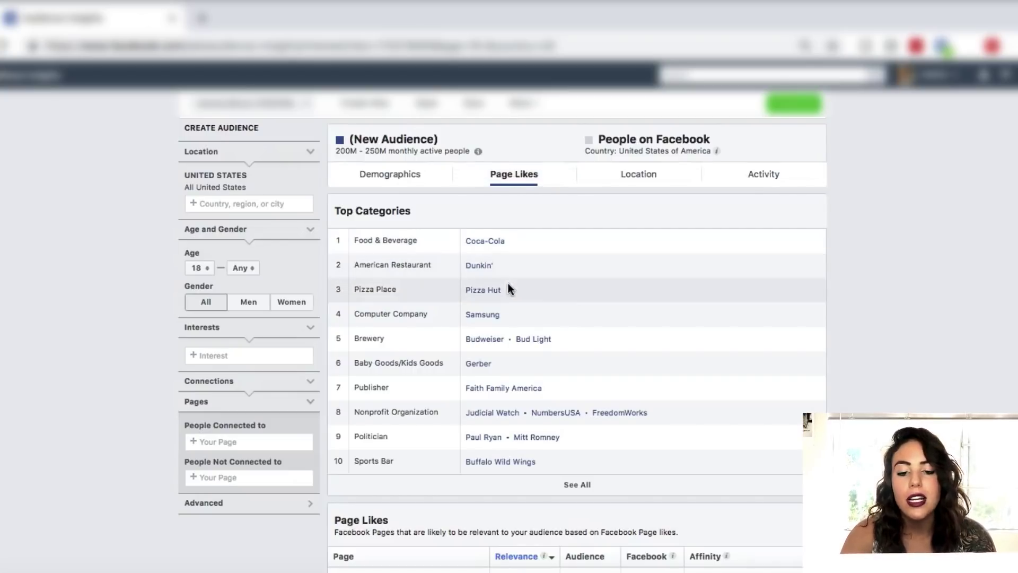
pyautogui.click(390, 177)
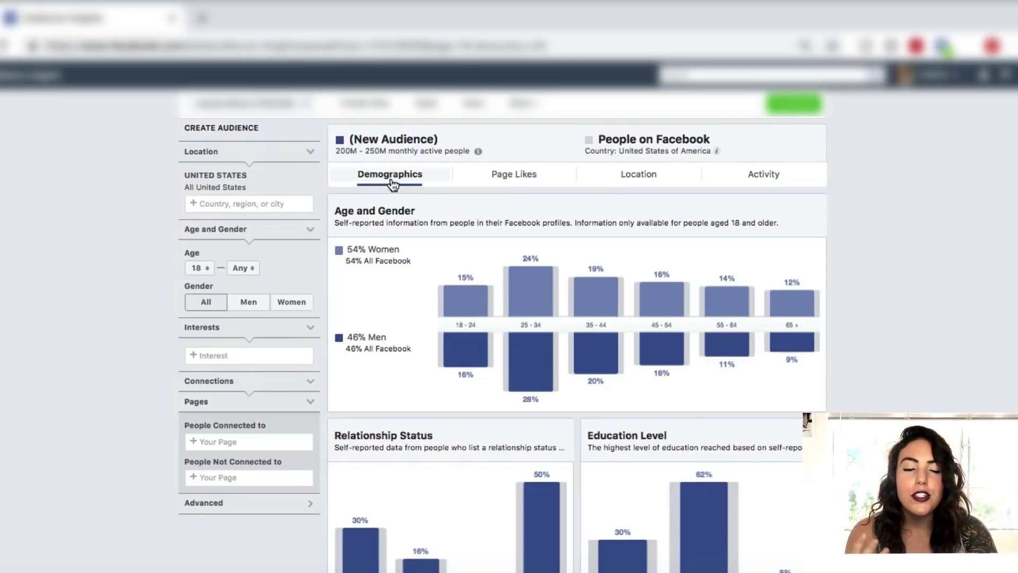
# - Add Fortnite as an interest to the new audience
pyautogui.click(207, 355)
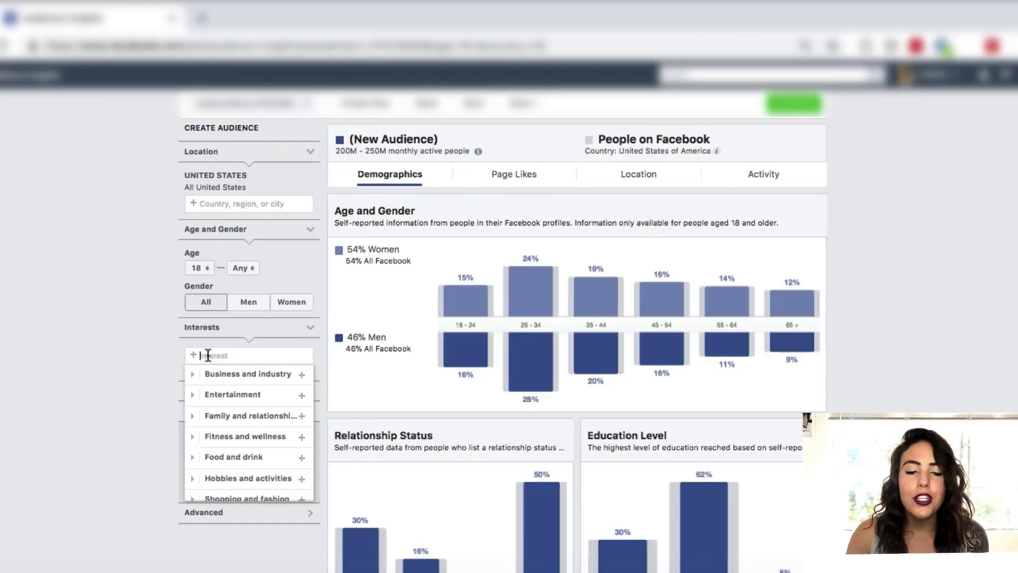
pyautogui.write('fort')
pyautogui.press('Down')
pyautogui.click(212, 374)
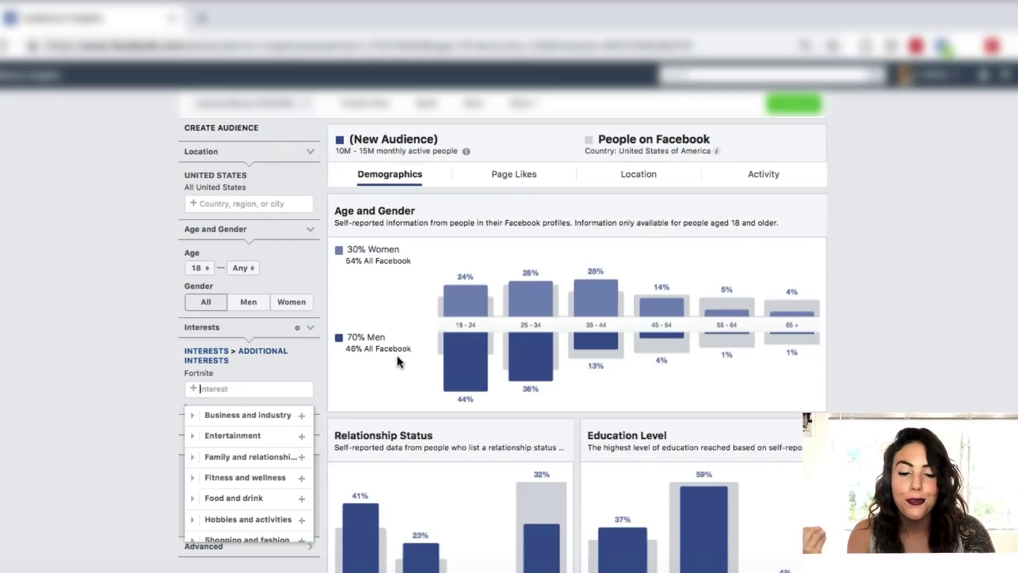
# - Examine the Fortnite audience's age and gender shares for ages 18-24 and 25-34, and bring up its page likes
pyautogui.moveTo(448, 360)
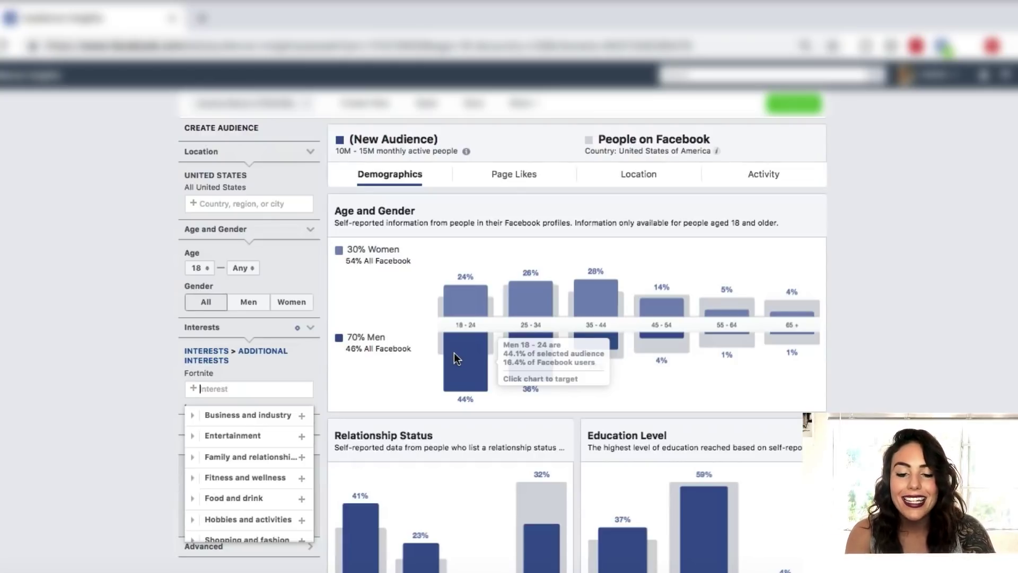
pyautogui.moveTo(540, 351)
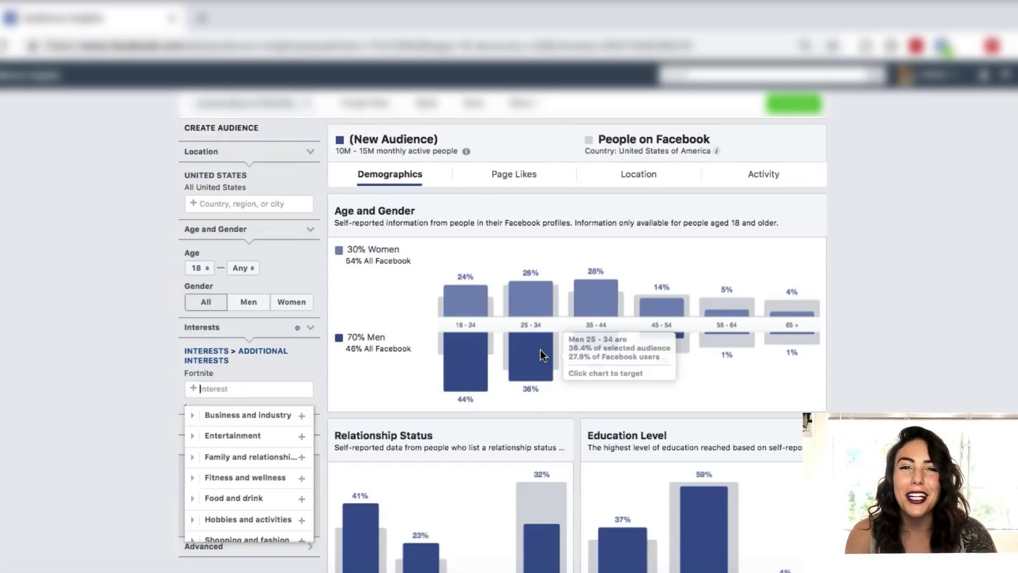
pyautogui.moveTo(525, 271)
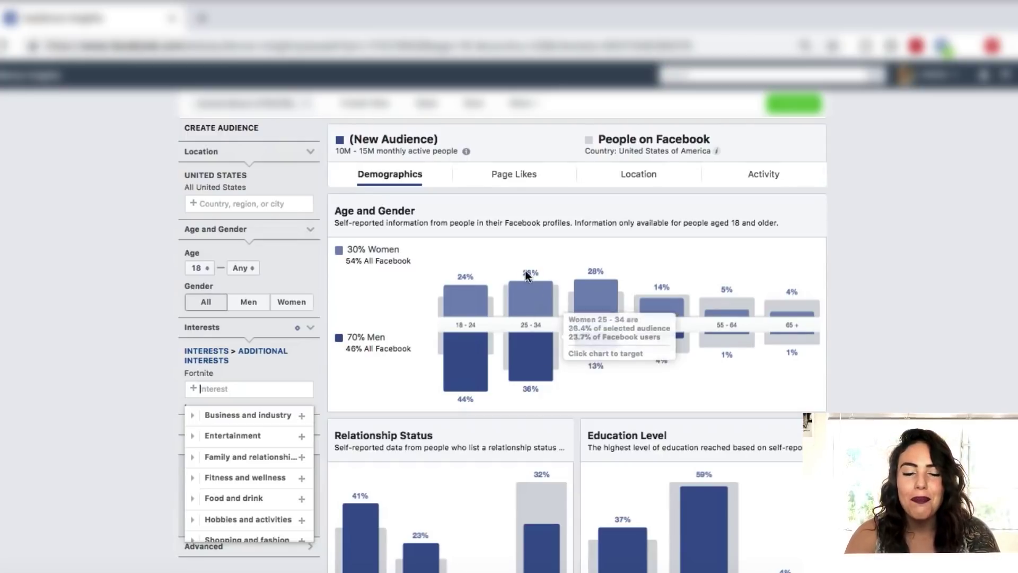
pyautogui.click(524, 178)
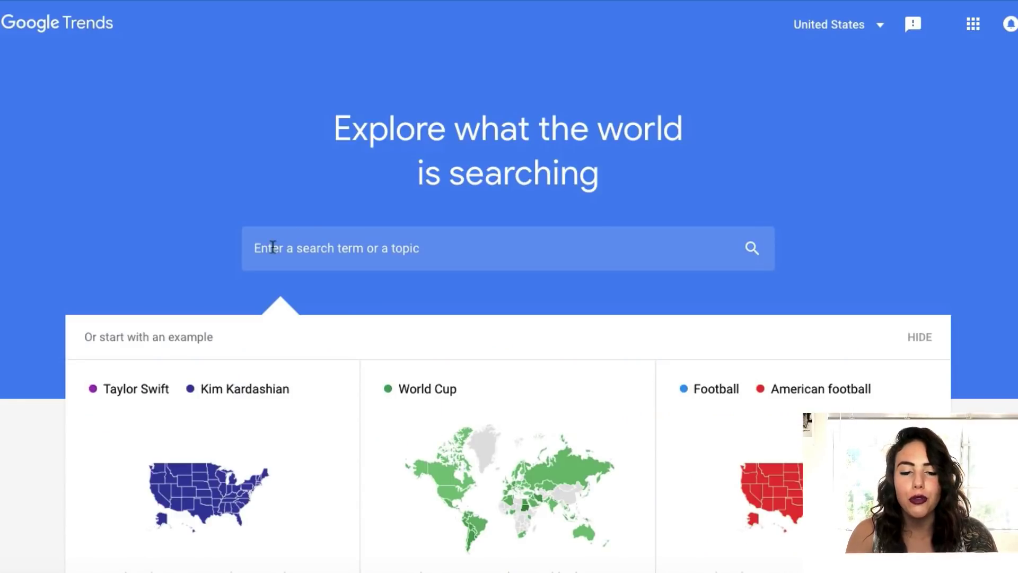
# - In Google Trends, look up the search term "fortnite" and set the region to Worldwide to review its interest
pyautogui.click(292, 251)
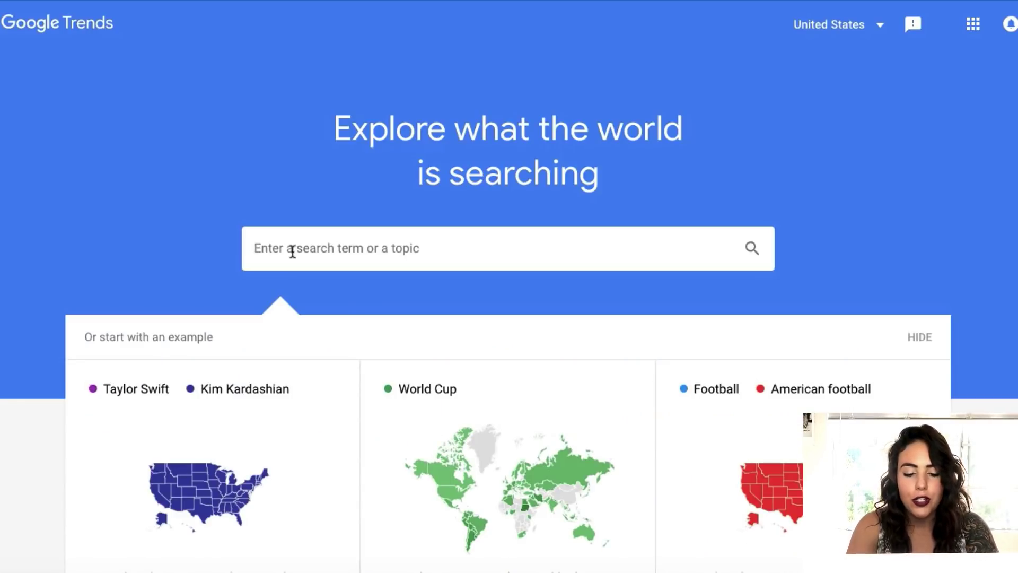
pyautogui.write('fortnite')
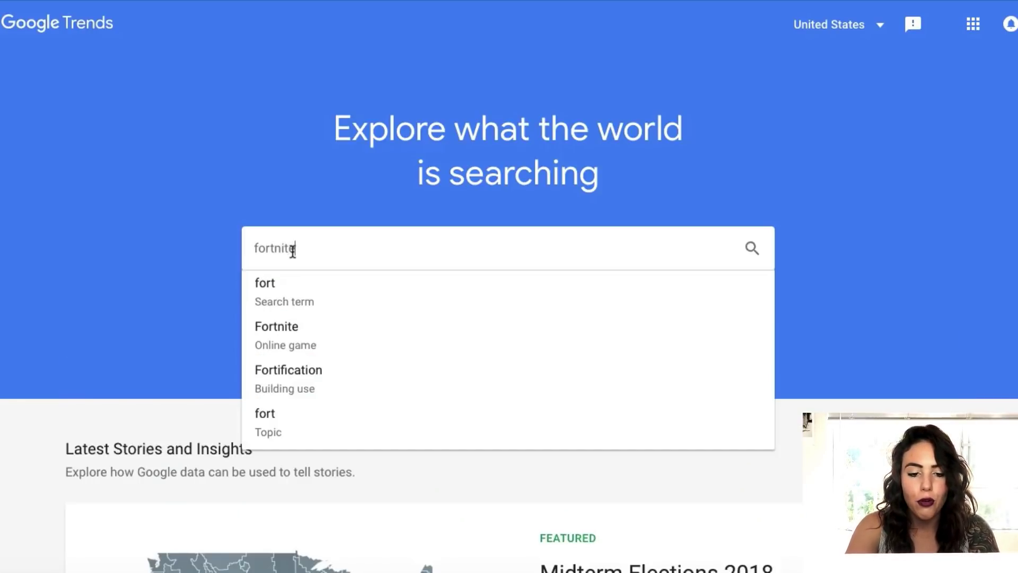
pyautogui.press('Return')
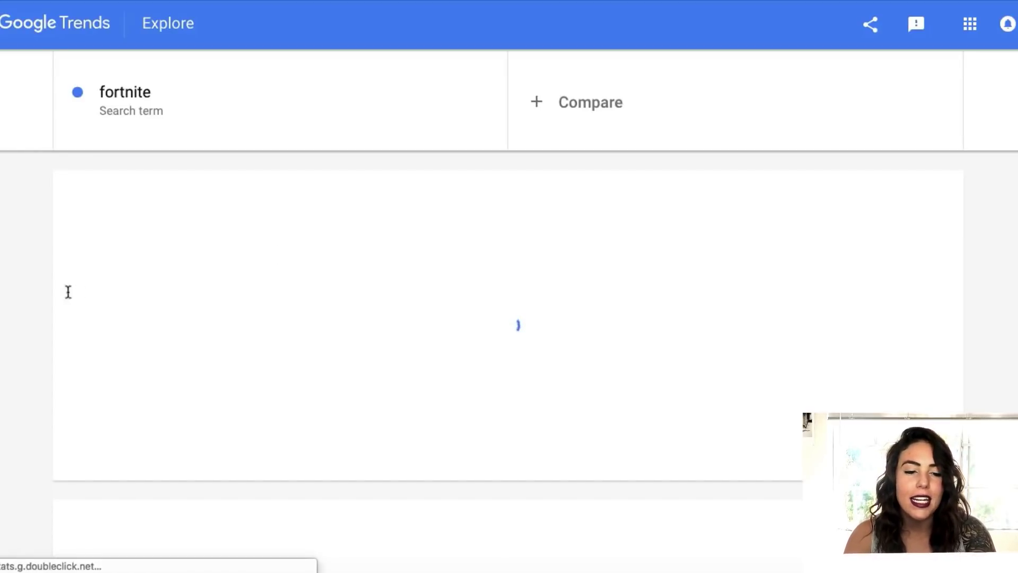
pyautogui.click(122, 181)
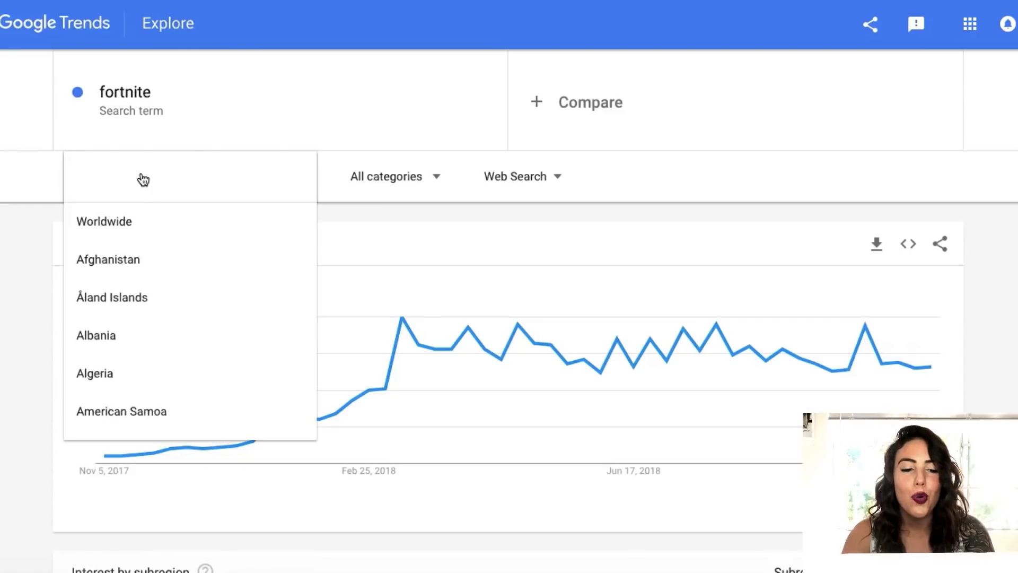
pyautogui.click(120, 223)
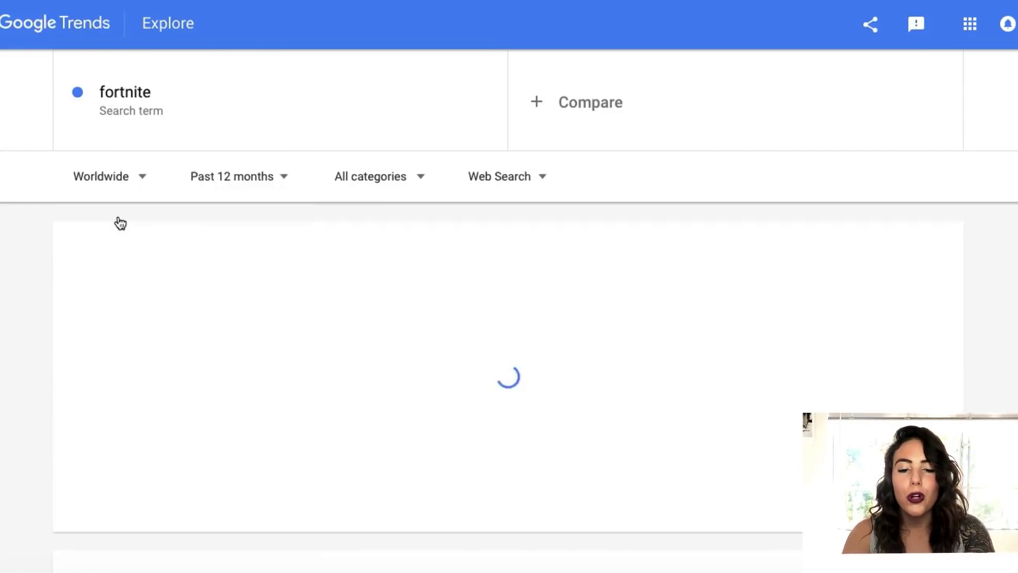
pyautogui.scroll(-7, 329, 285)
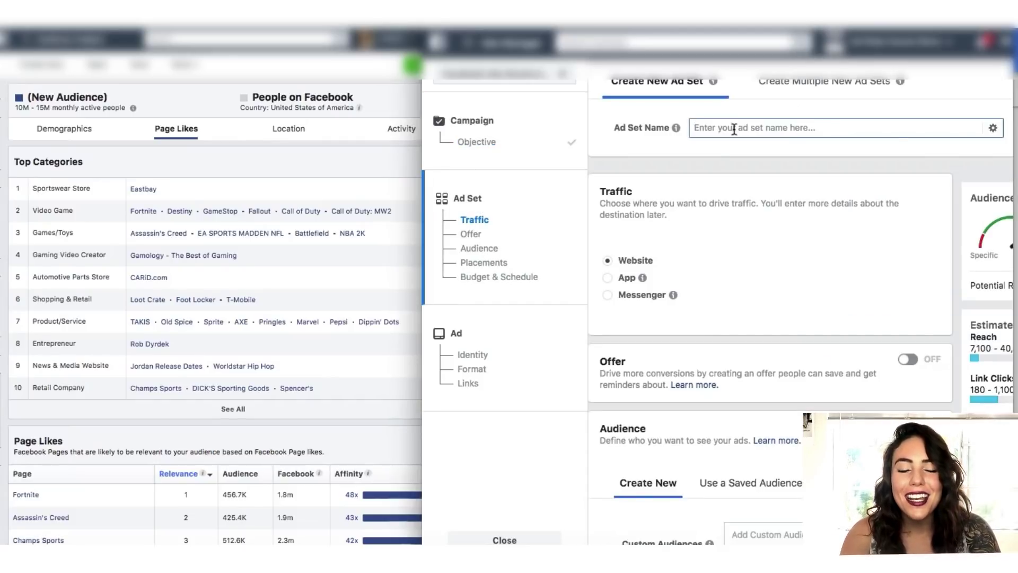
# - In Facebook Ads Manager, name the ad set "xbox gaming headset micro split test" and switch to creating multiple new ad sets
pyautogui.write('xbox gaming headset micro split test')
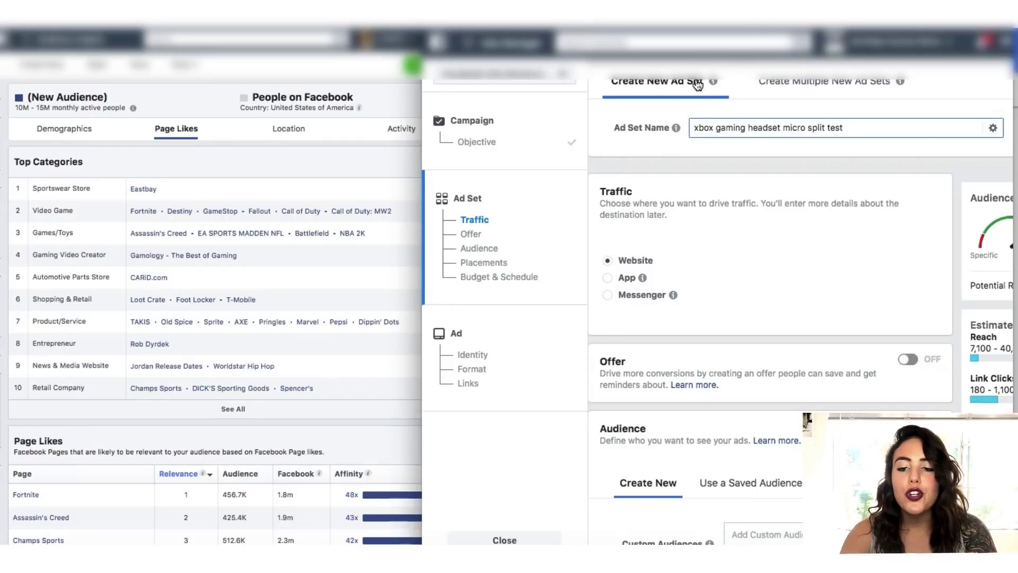
pyautogui.click(795, 87)
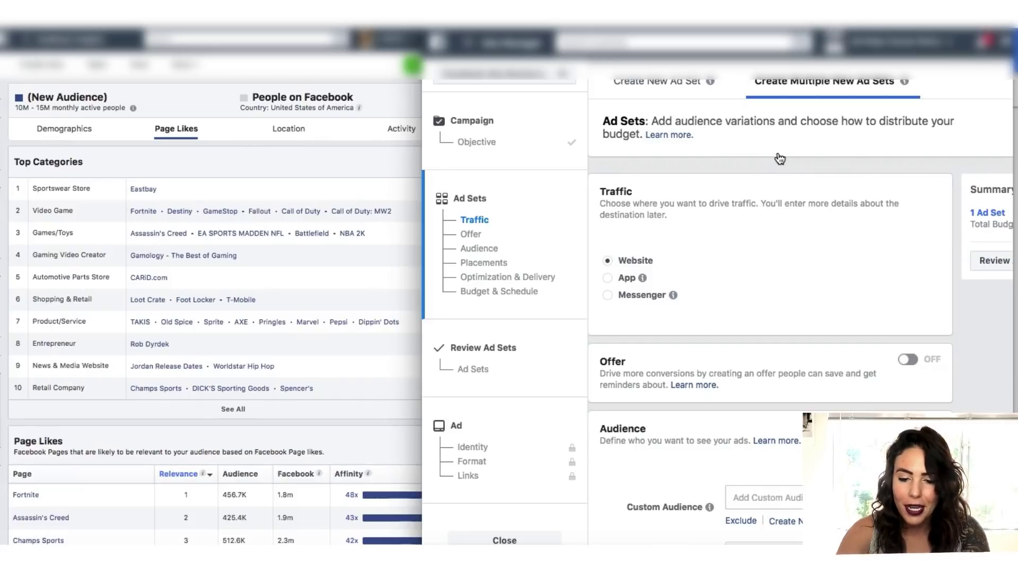
# - Add a second location variation to the audience, targeting people who live in New Zealand instead of the United States
pyautogui.scroll(-7, 607, 276)
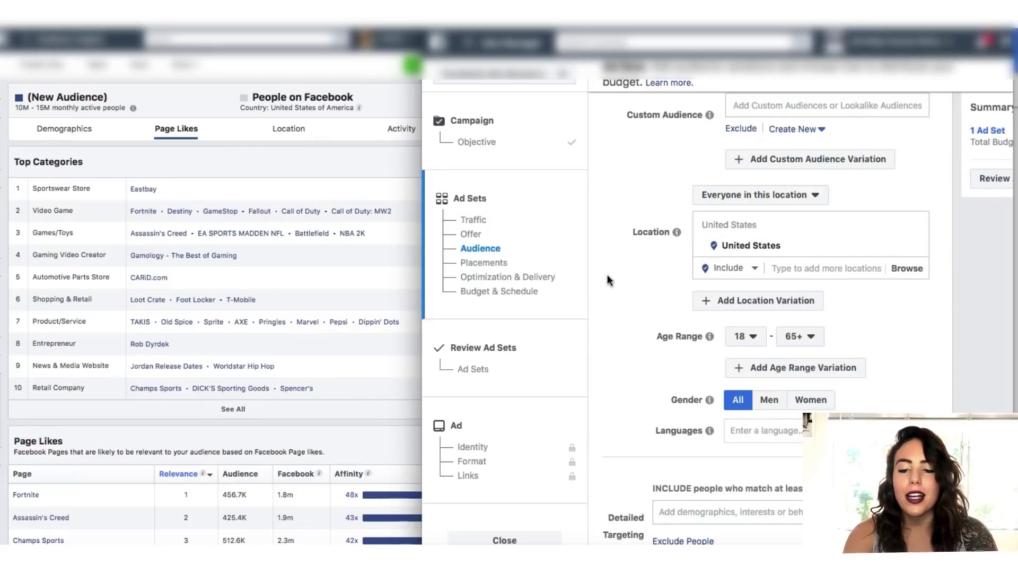
pyautogui.click(729, 302)
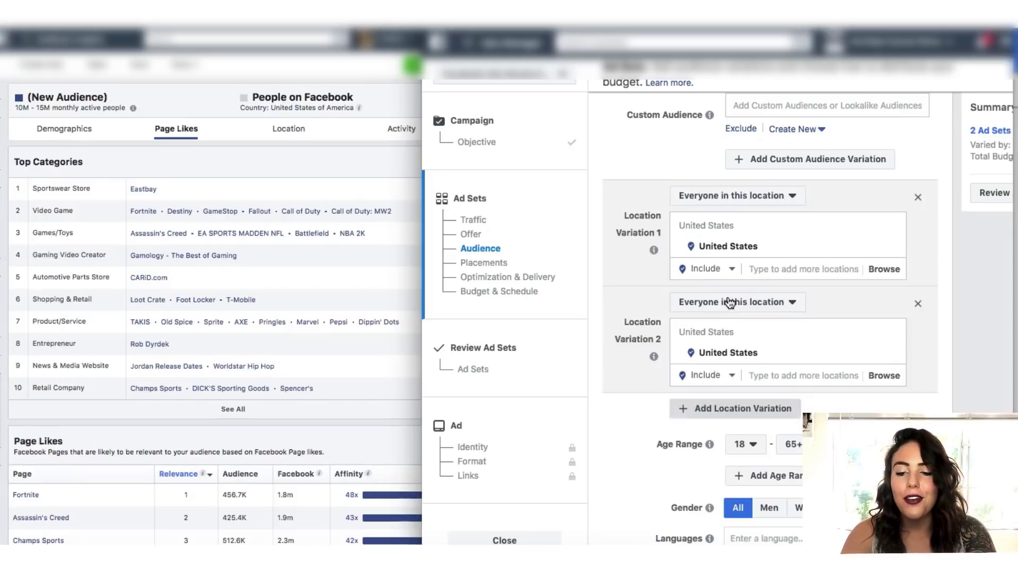
pyautogui.click(762, 351)
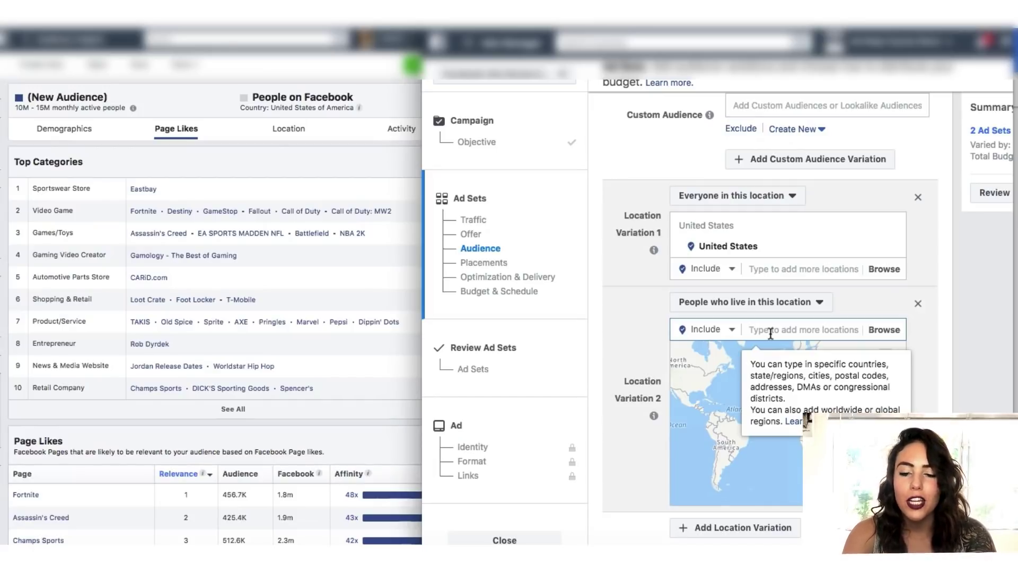
pyautogui.write('new ze')
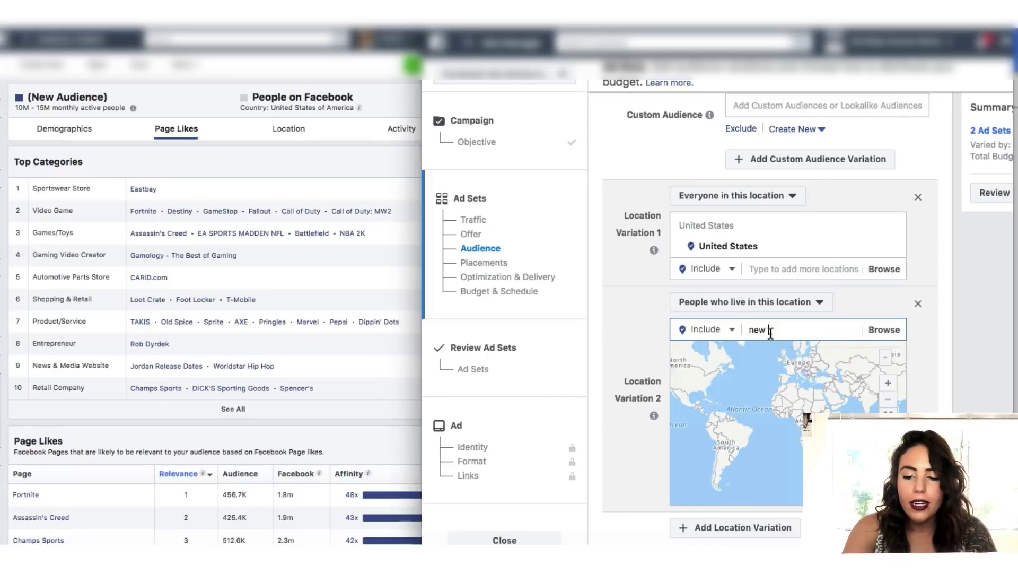
pyautogui.press('Return')
pyautogui.scroll(-3, 771, 371)
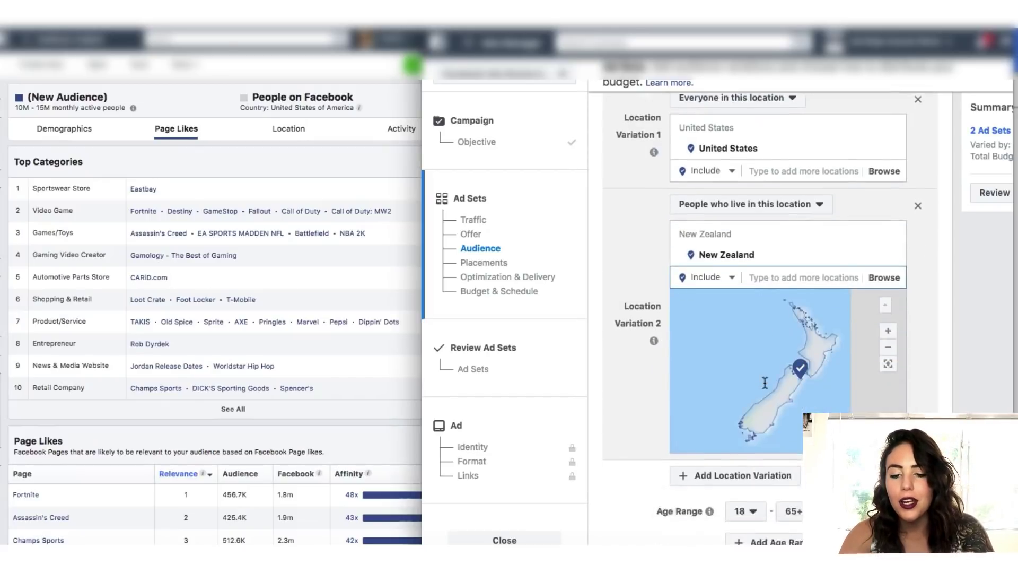
# - Add a third location variation targeting people who live in the United Kingdom and check the ad set summary
pyautogui.click(768, 433)
pyautogui.scroll(-2, 790, 434)
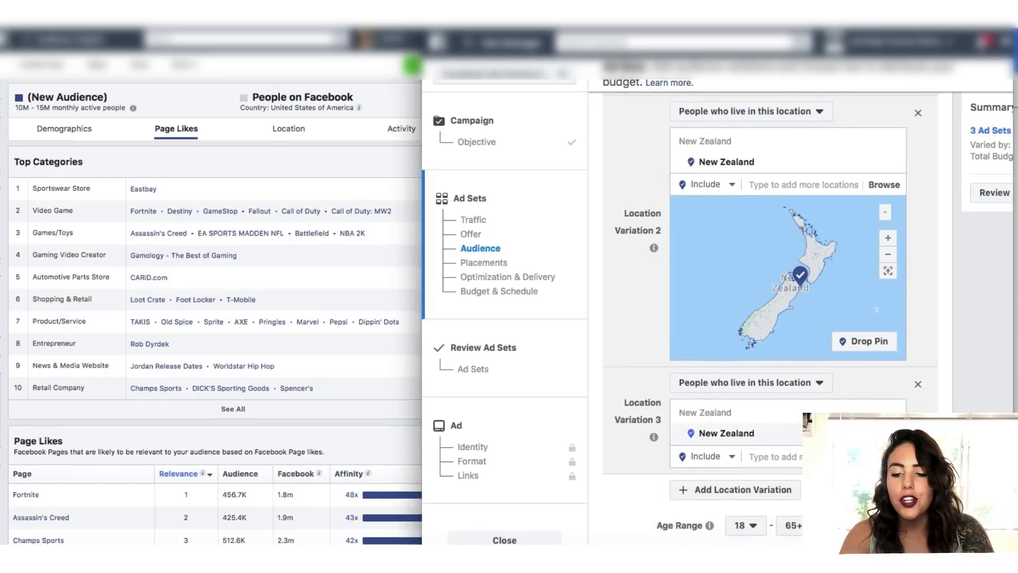
pyautogui.click(768, 433)
pyautogui.write('unit')
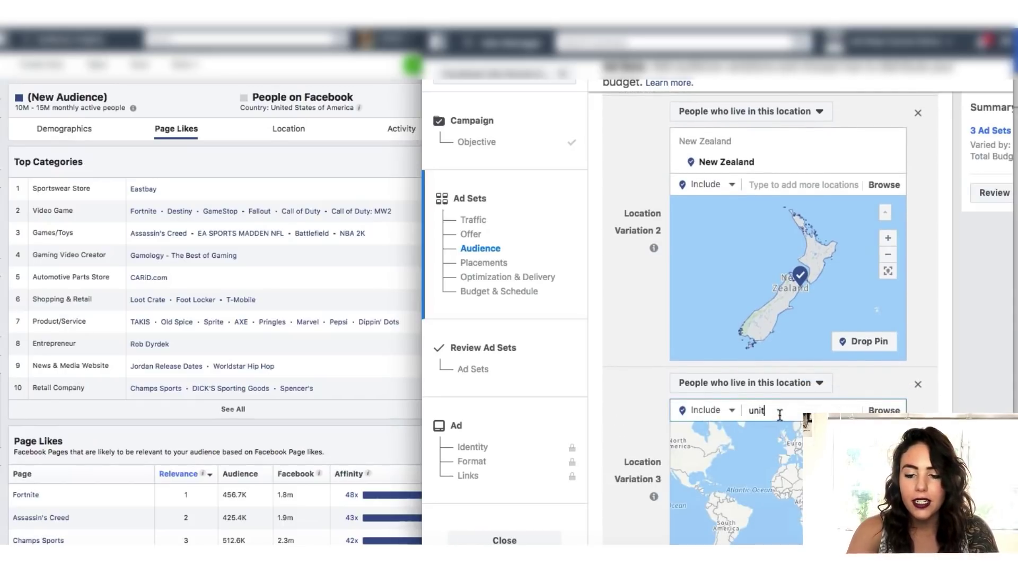
pyautogui.press('Return')
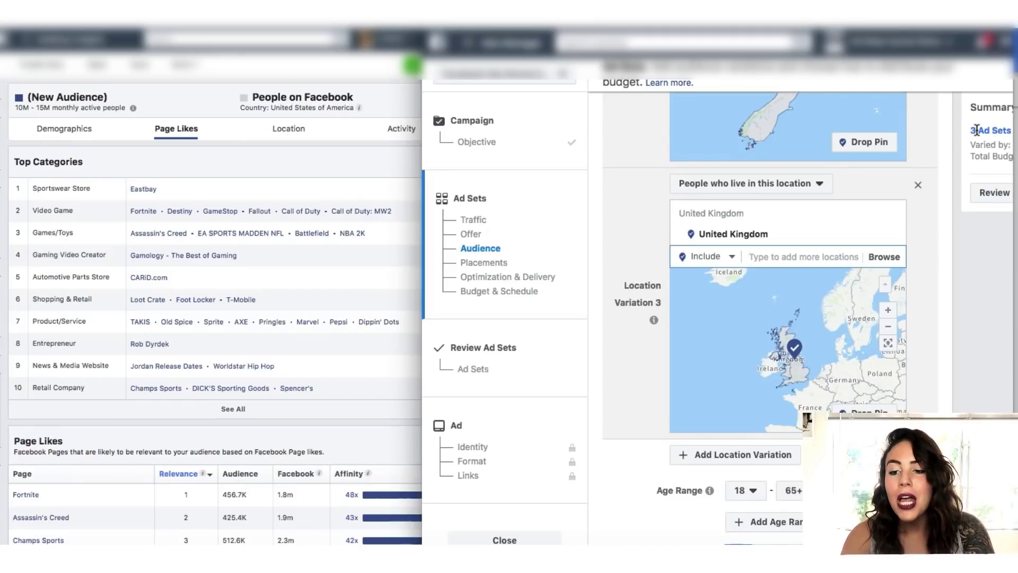
pyautogui.moveTo(972, 131); pyautogui.dragTo(1011, 132)
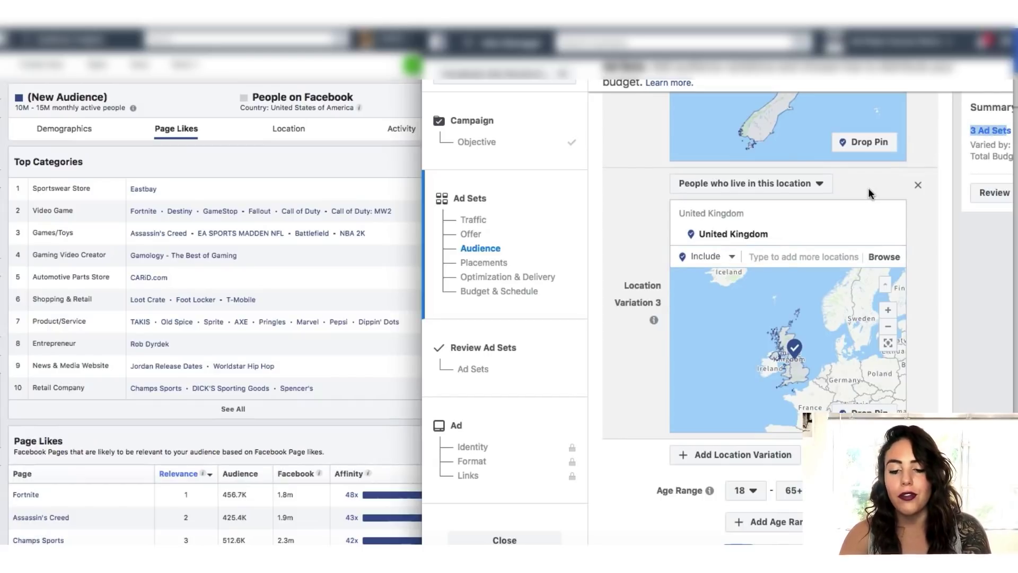
pyautogui.scroll(-2, 867, 188)
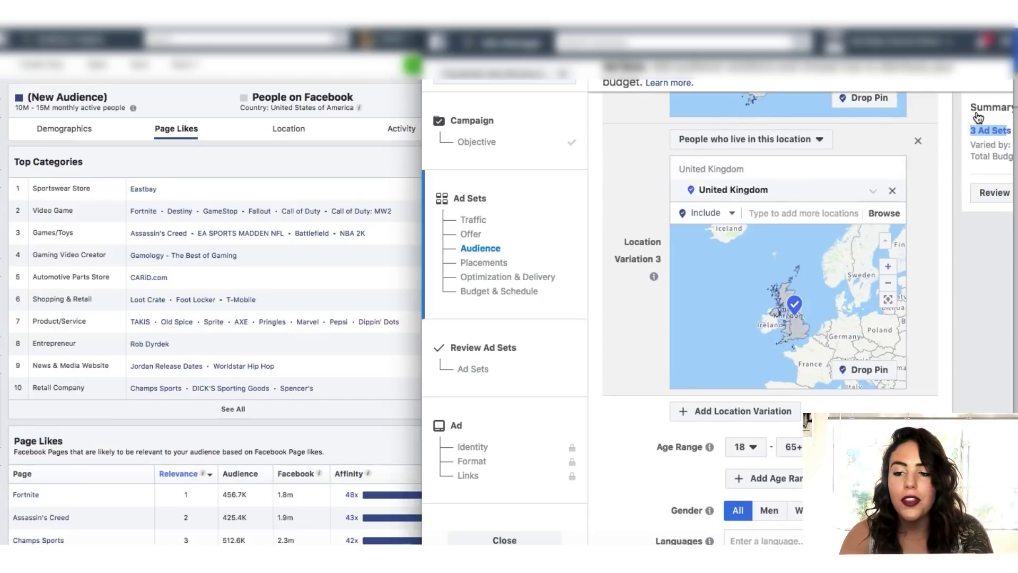
# - Check the age and gender demographics in Audience Insights, and set the ad set's age range to 18–24
pyautogui.scroll(-2, 936, 185)
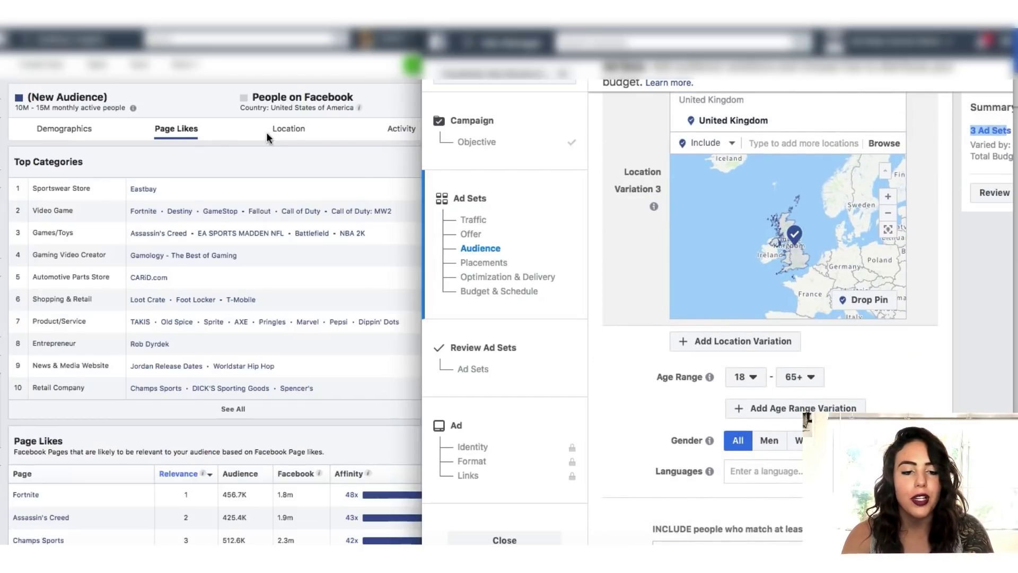
pyautogui.click(80, 128)
pyautogui.moveTo(123, 288)
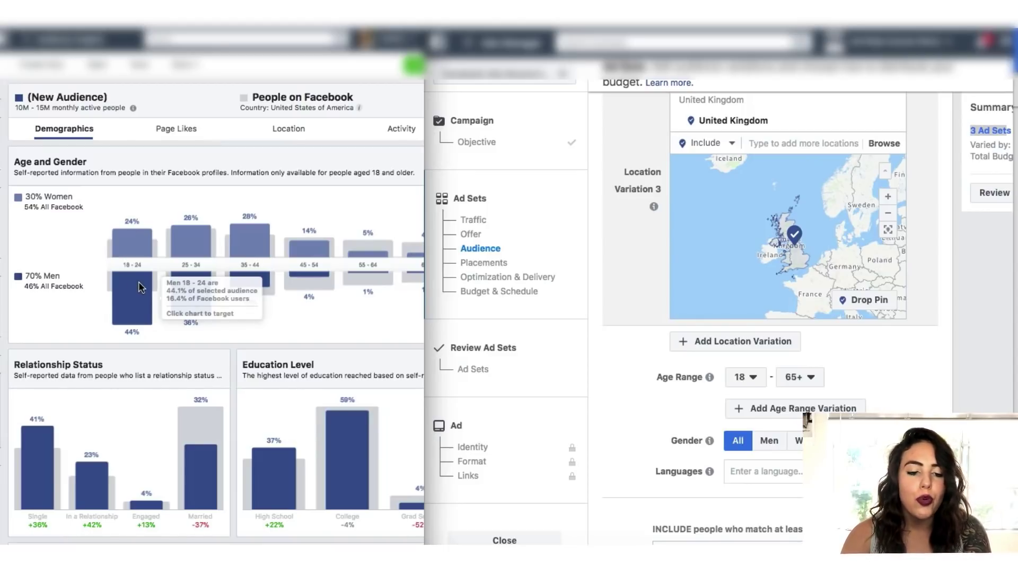
pyautogui.moveTo(188, 268)
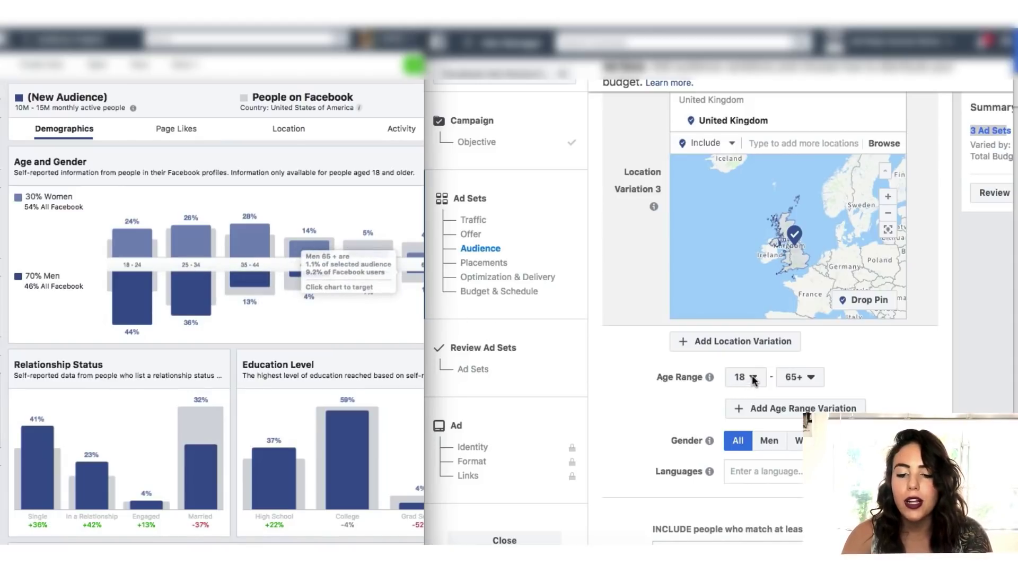
pyautogui.click(811, 376)
pyautogui.click(768, 408)
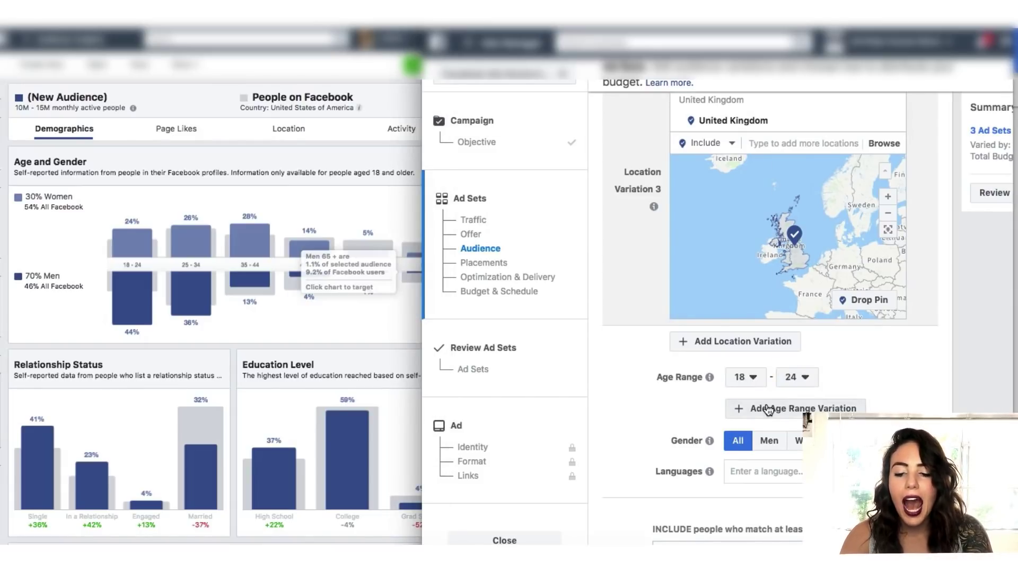
# - Add a second age range variation of 25–34, and target men with the language English (All)
pyautogui.click(769, 408)
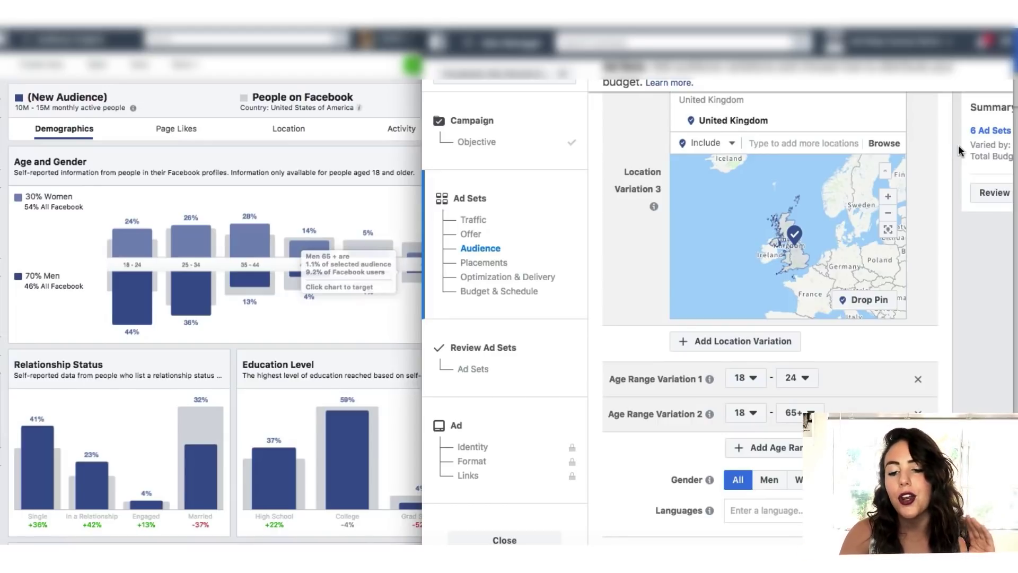
pyautogui.click(752, 413)
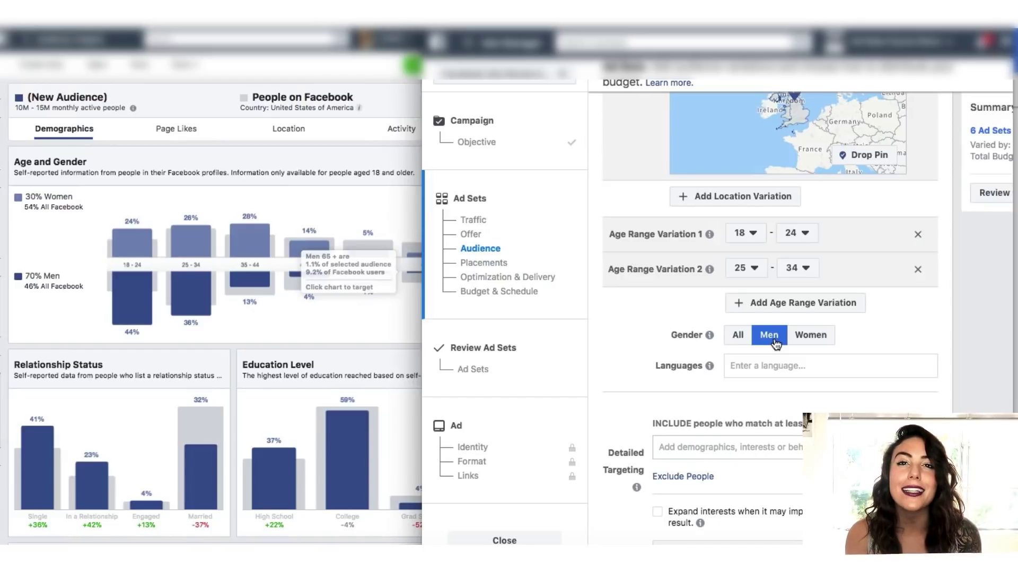
pyautogui.click(757, 365)
pyautogui.write('en')
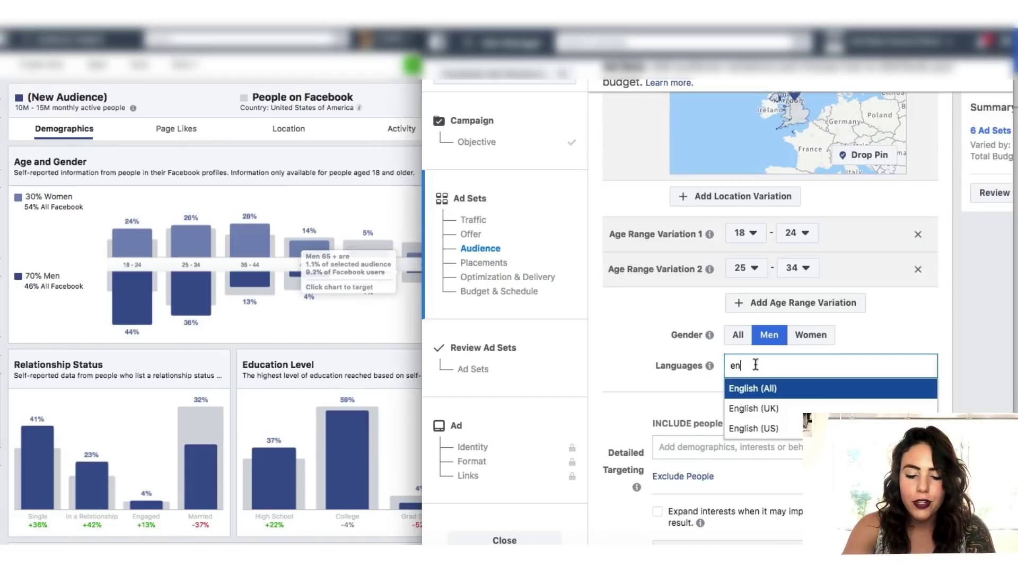
pyautogui.press('Return')
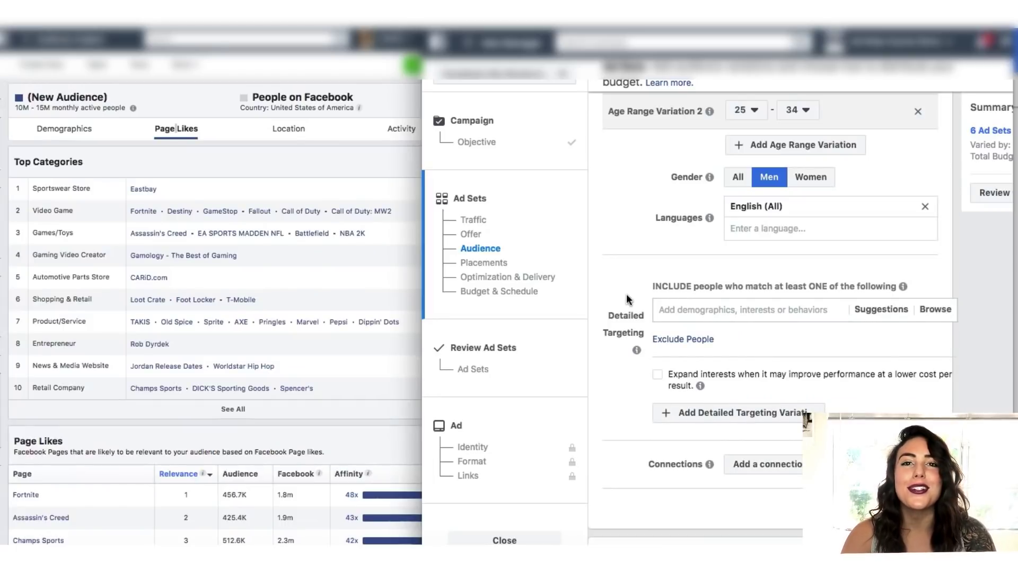
# - Add Video games as a detailed targeting interest and browse the suggested related interests
pyautogui.click(673, 309)
pyautogui.write('video games')
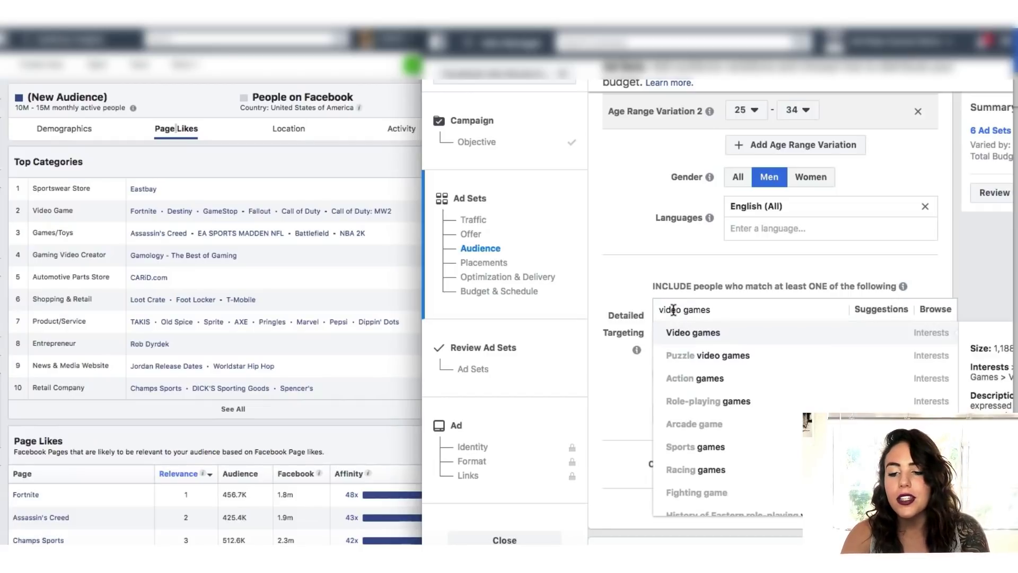
pyautogui.click(695, 334)
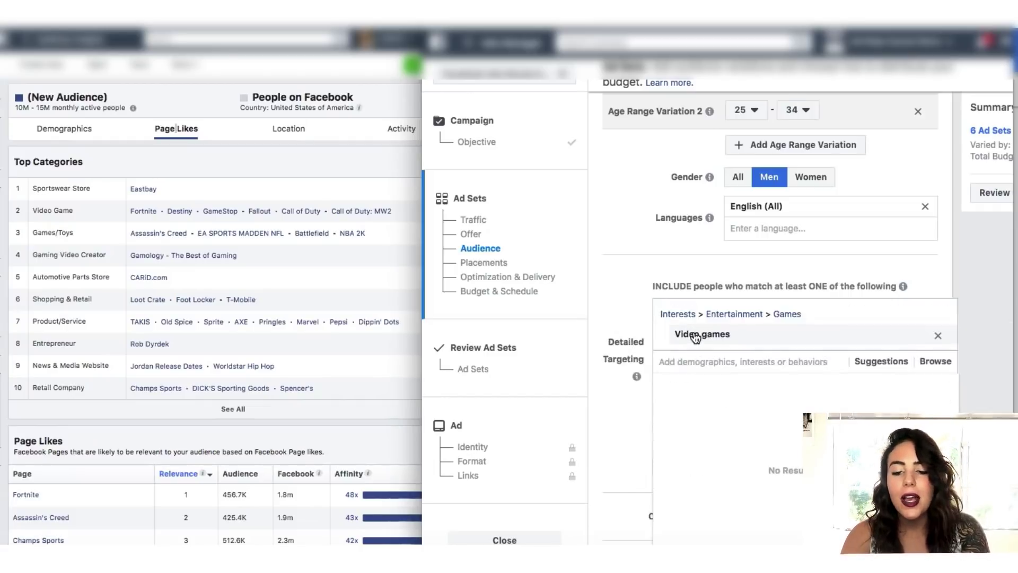
pyautogui.click(866, 363)
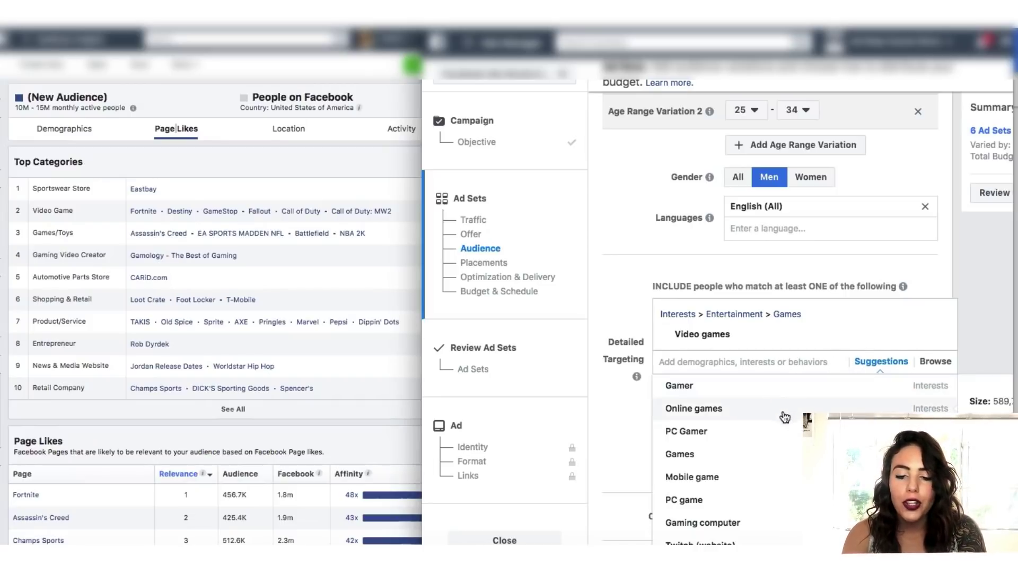
pyautogui.scroll(-2, 753, 464)
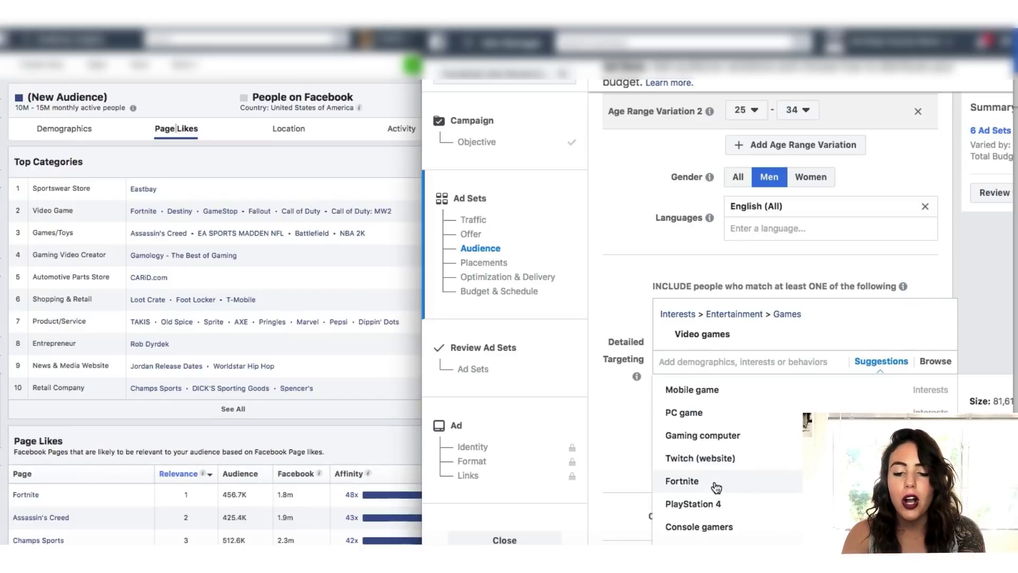
pyautogui.scroll(-3, 717, 486)
pyautogui.scroll(3, 717, 487)
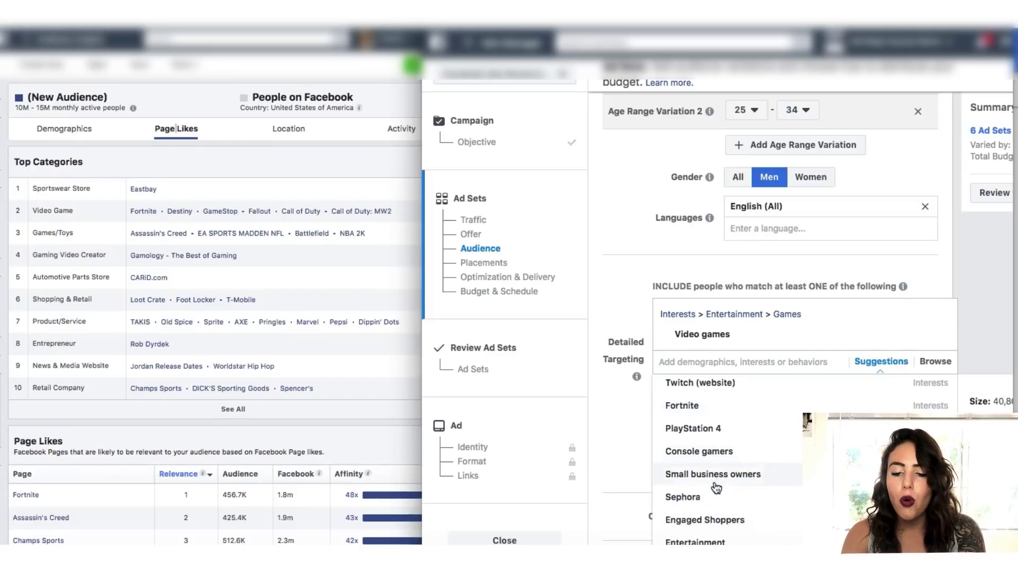
pyautogui.scroll(1, 716, 487)
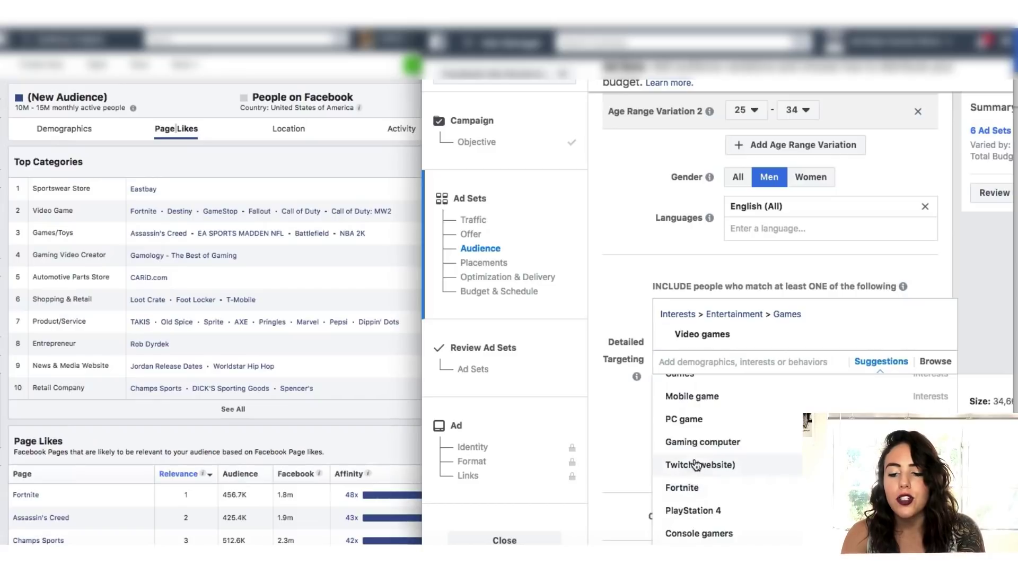
pyautogui.click(607, 434)
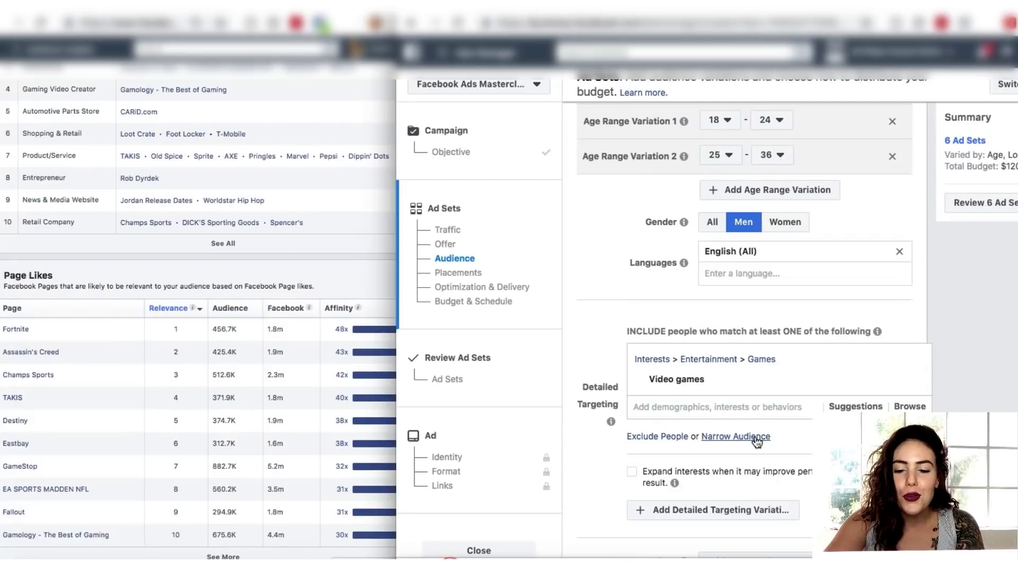
# - Narrow the Video games targeting to people who must also match the Engaged Shoppers purchase behavior
pyautogui.click(756, 438)
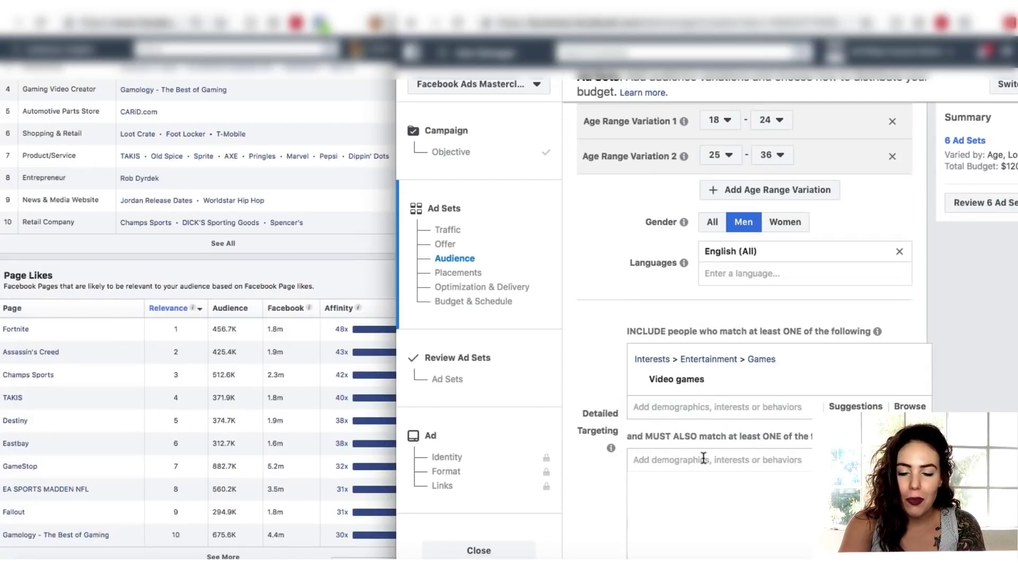
pyautogui.write('engaged shoppers')
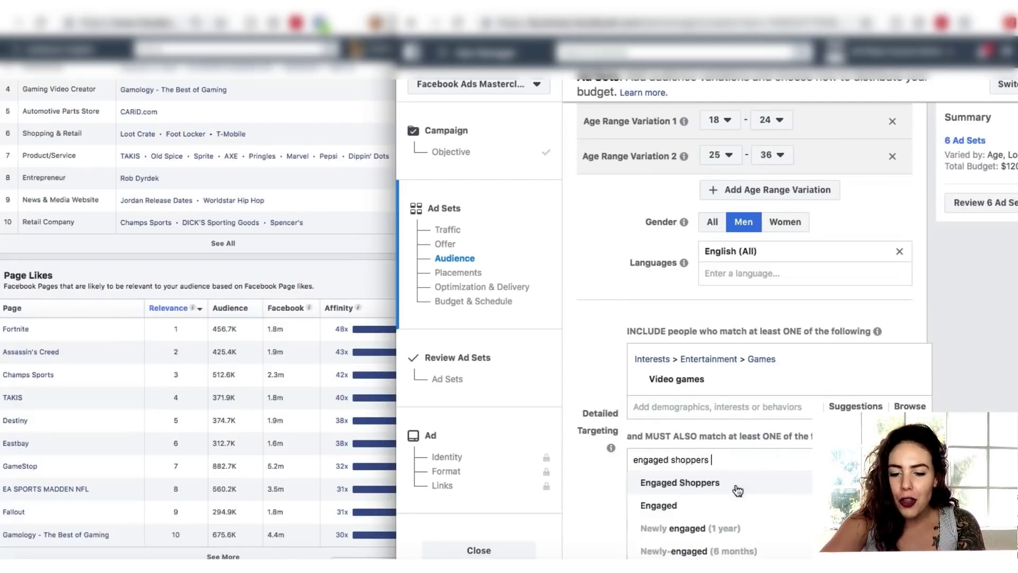
pyautogui.click(724, 492)
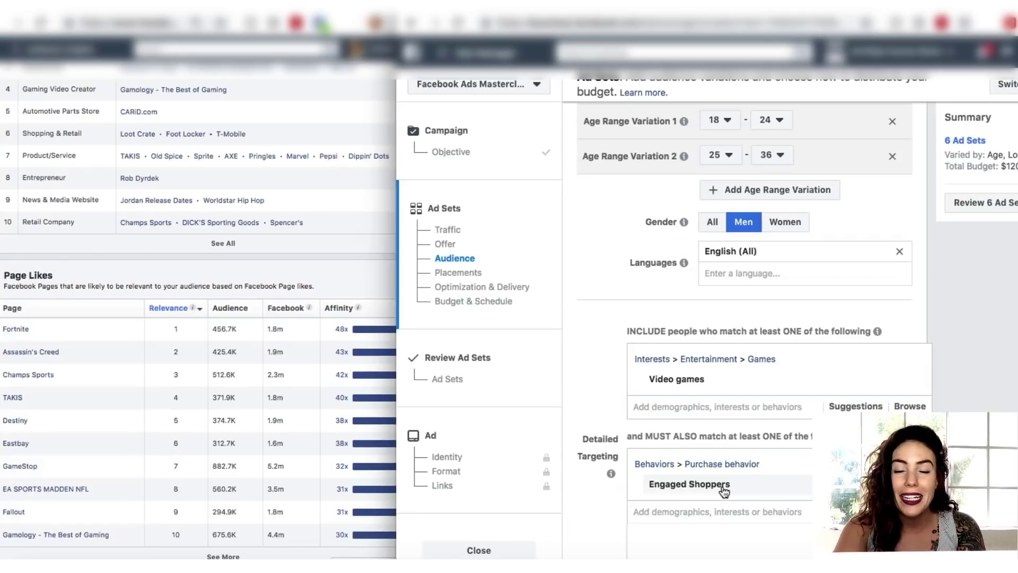
pyautogui.scroll(-4, 724, 491)
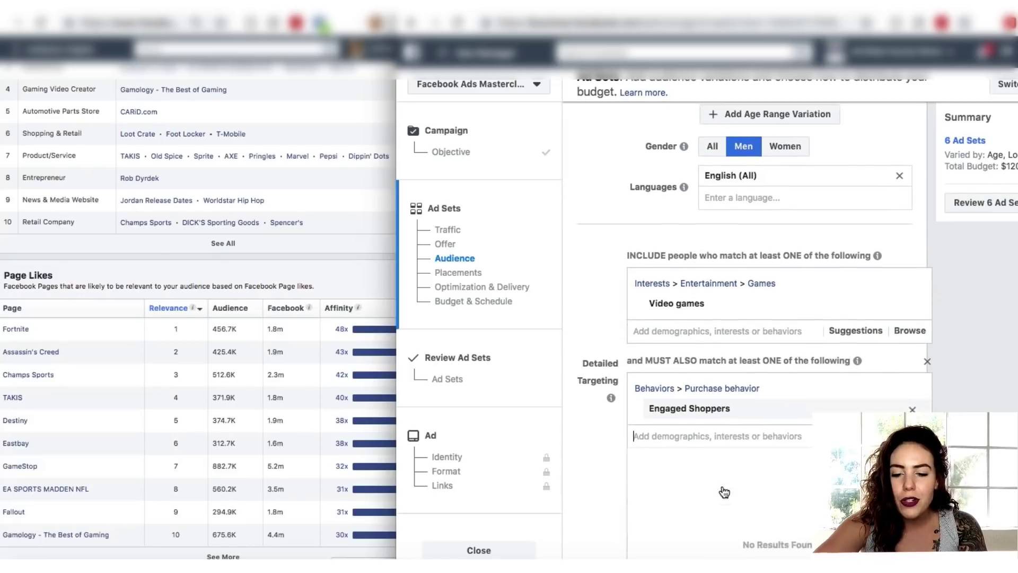
pyautogui.click(581, 430)
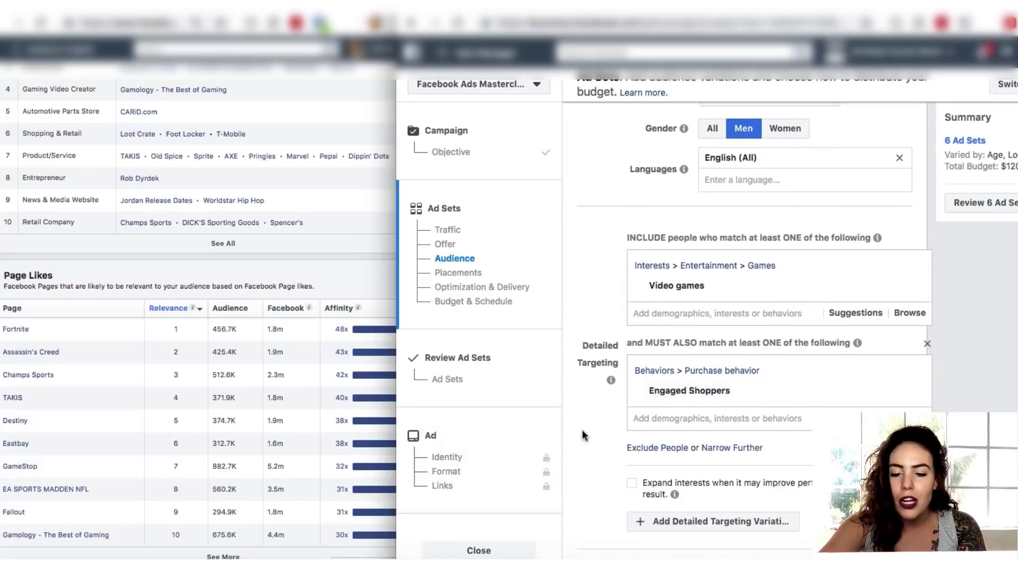
# - Add a second detailed targeting variation that includes people interested in Fortnite
pyautogui.scroll(-1, 618, 433)
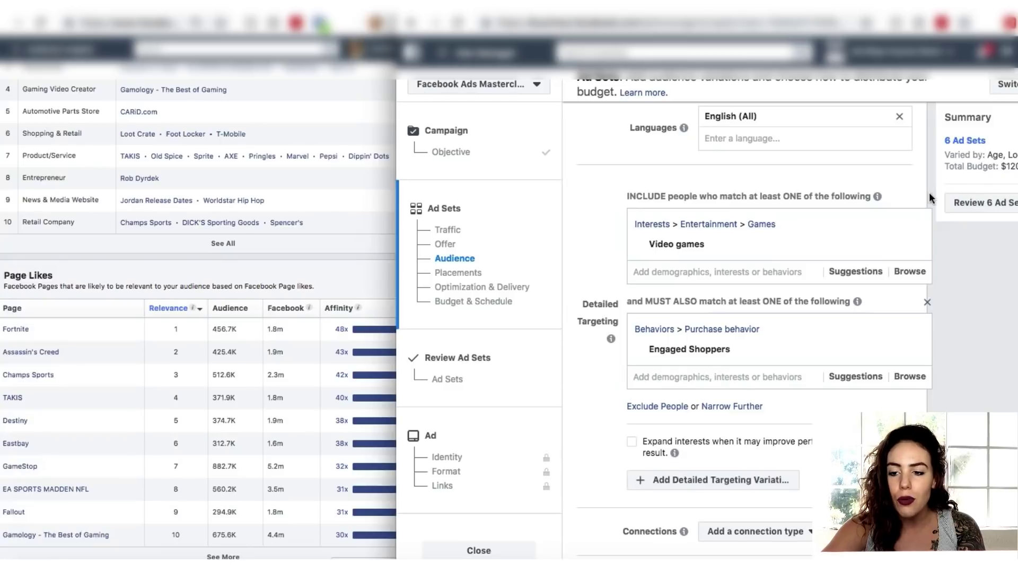
pyautogui.click(699, 481)
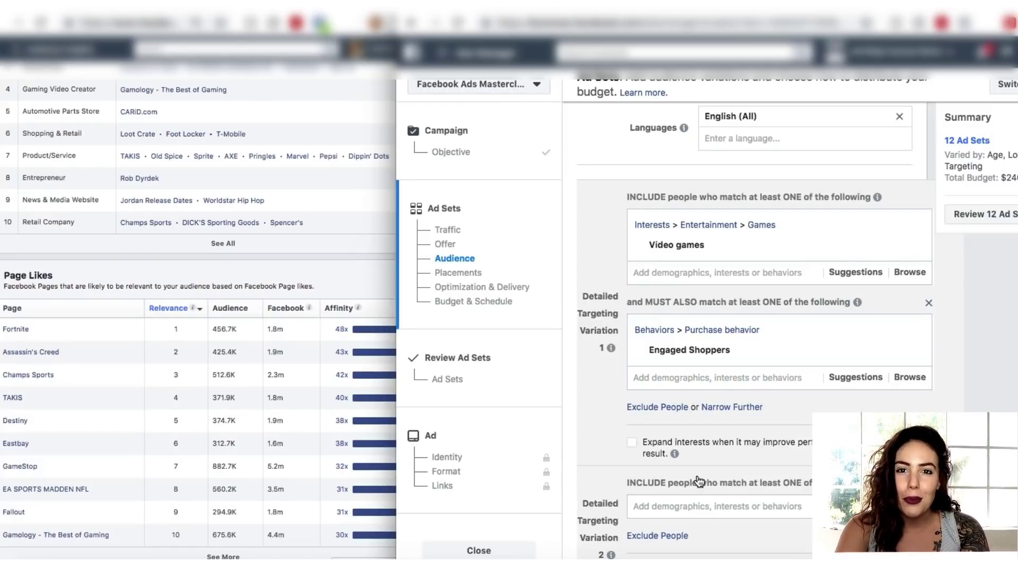
pyautogui.scroll(-2, 689, 471)
pyautogui.click(680, 459)
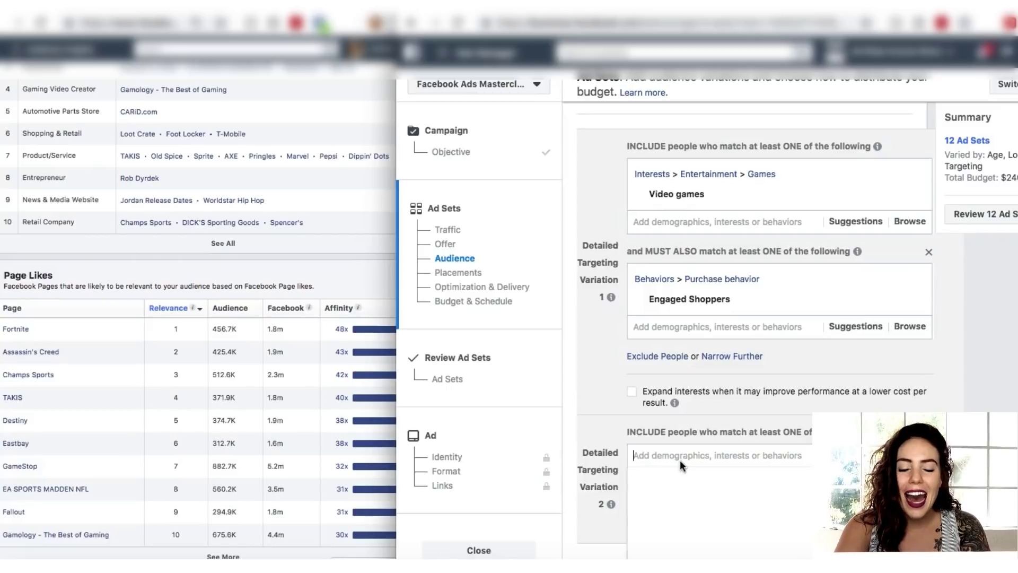
pyautogui.write('fortnite')
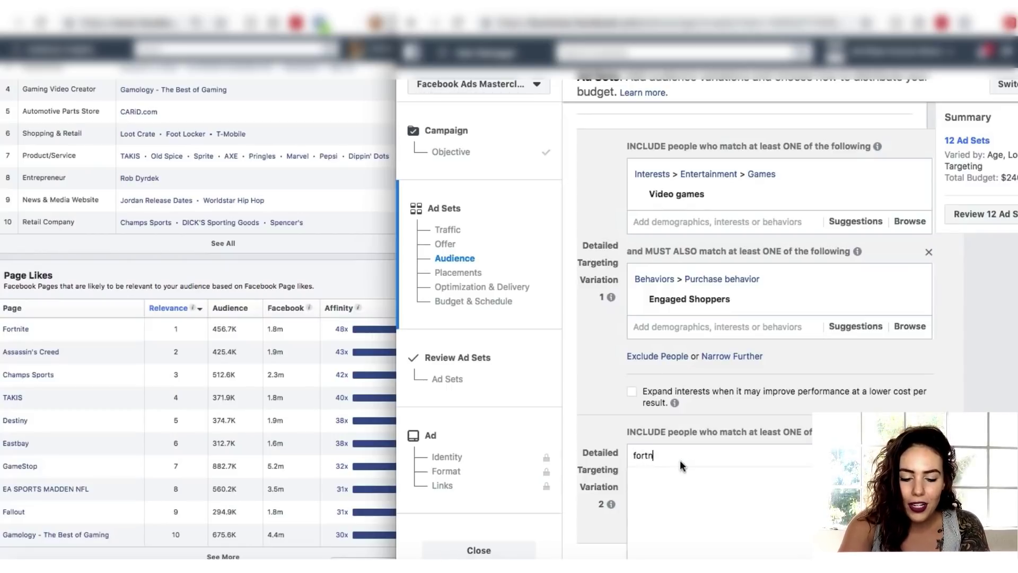
pyautogui.press('Return')
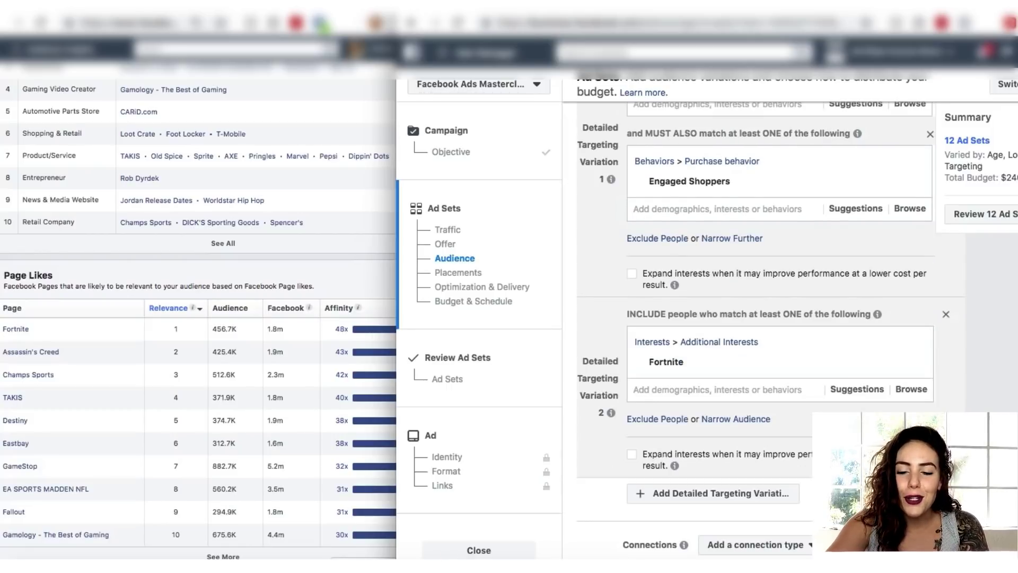
# - Try narrowing the Fortnite targeting variation to Engaged Shoppers, and remove that extra condition
pyautogui.click(750, 419)
pyautogui.write('engaged shoppers')
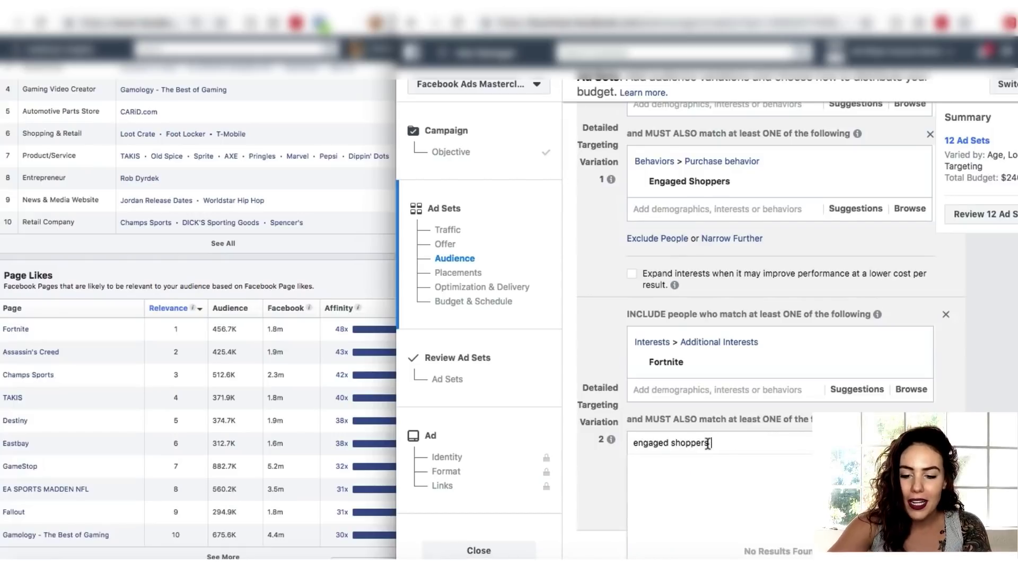
pyautogui.click(713, 466)
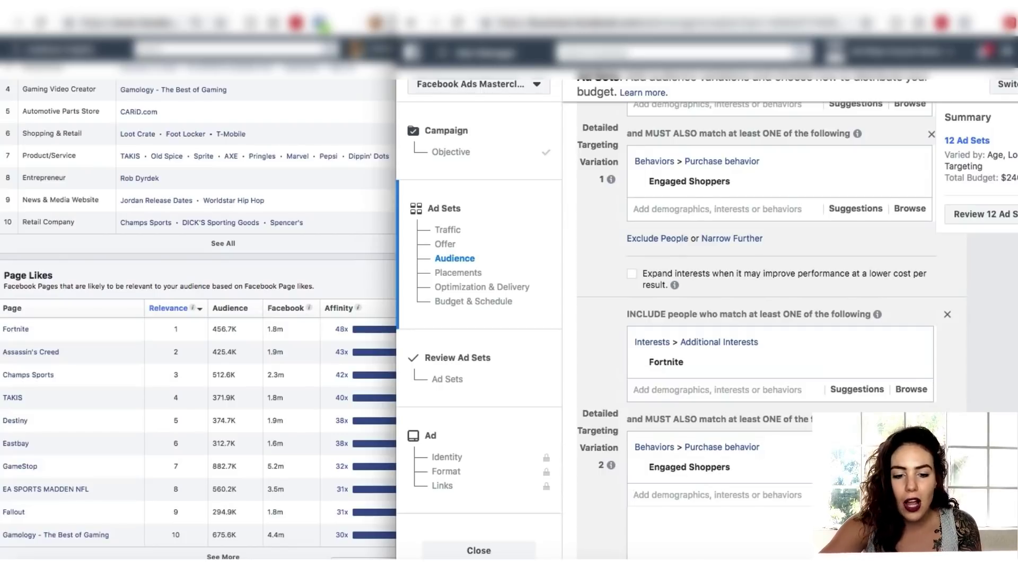
pyautogui.click(931, 418)
# - Check the top page-like categories in Audience Insights and add a third detailed targeting variation for GameStop, narrowed to Engaged Shoppers
pyautogui.click(253, 253)
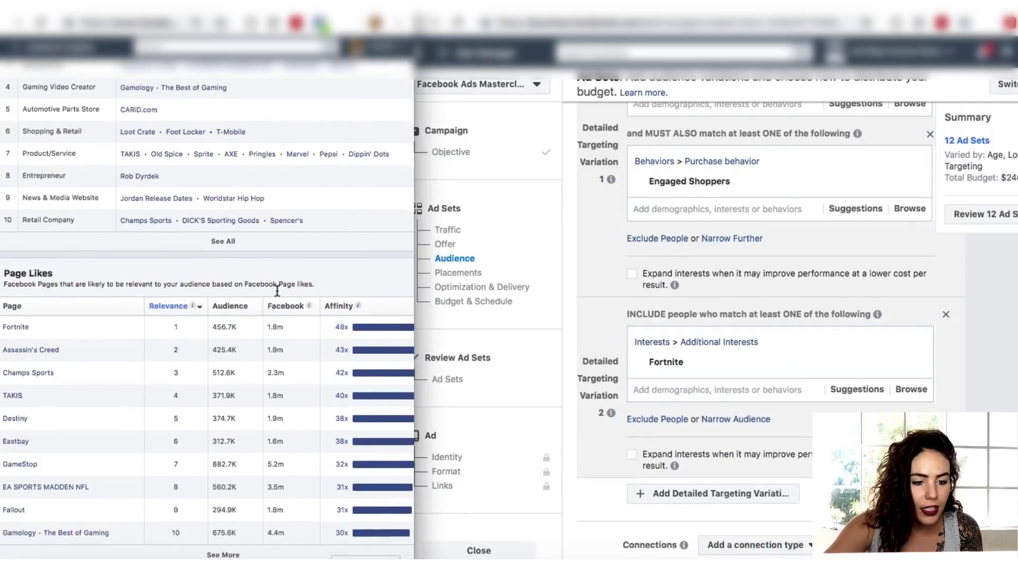
pyautogui.scroll(1, 180, 257)
pyautogui.scroll(3, 179, 255)
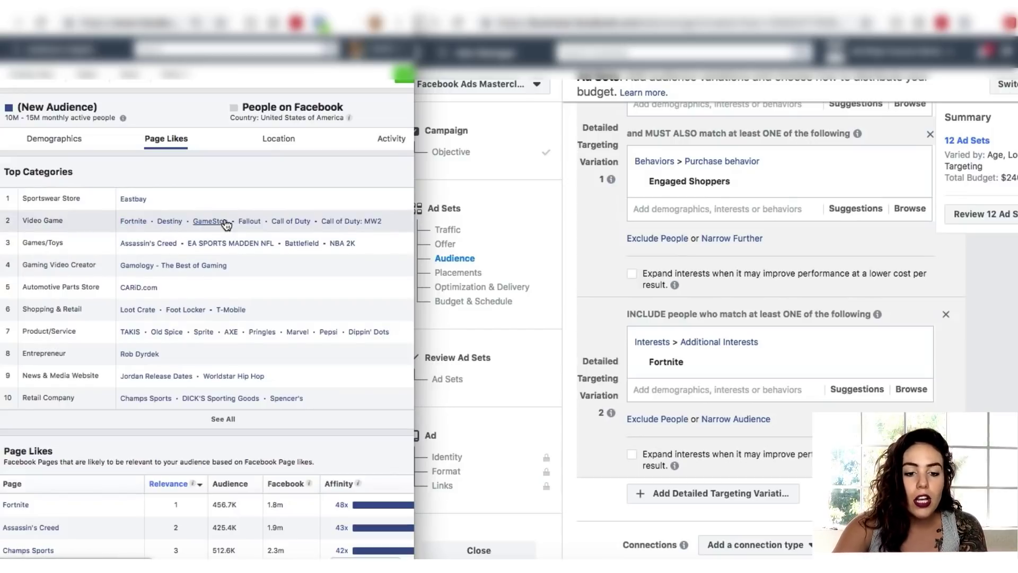
pyautogui.scroll(-3, 599, 351)
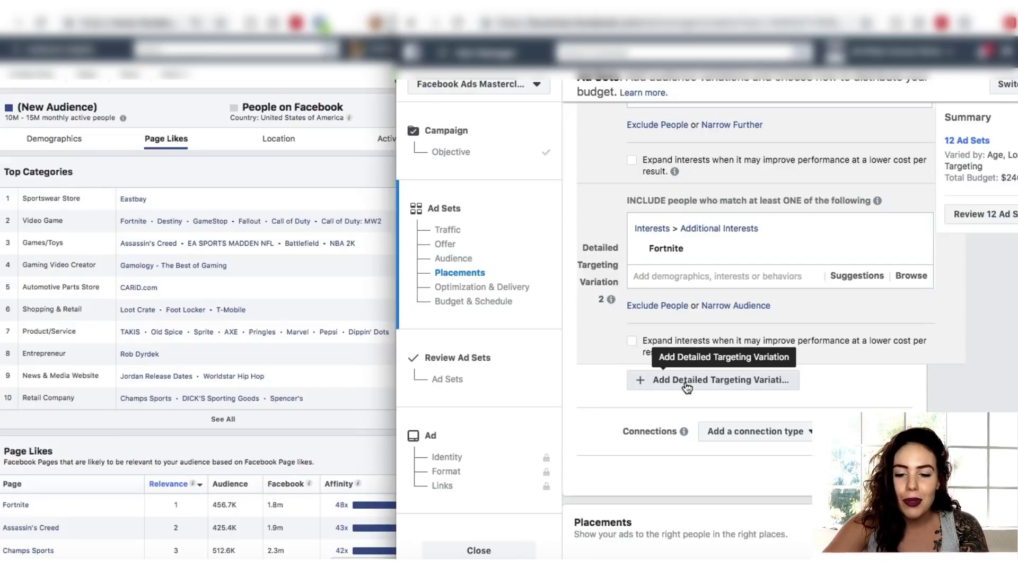
pyautogui.click(687, 387)
pyautogui.scroll(-1, 683, 382)
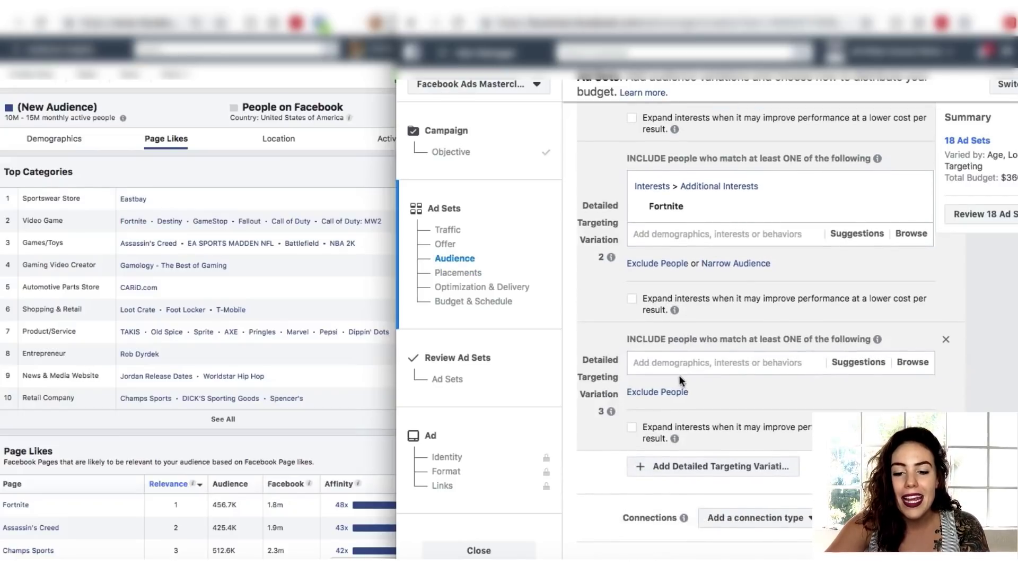
pyautogui.click(664, 366)
pyautogui.write('gamest')
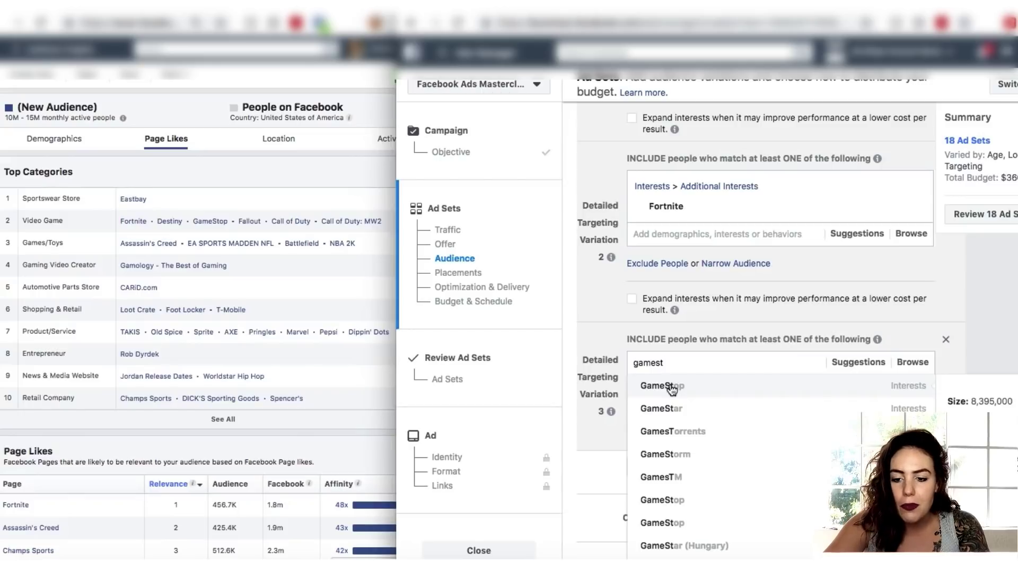
pyautogui.click(671, 387)
pyautogui.click(725, 444)
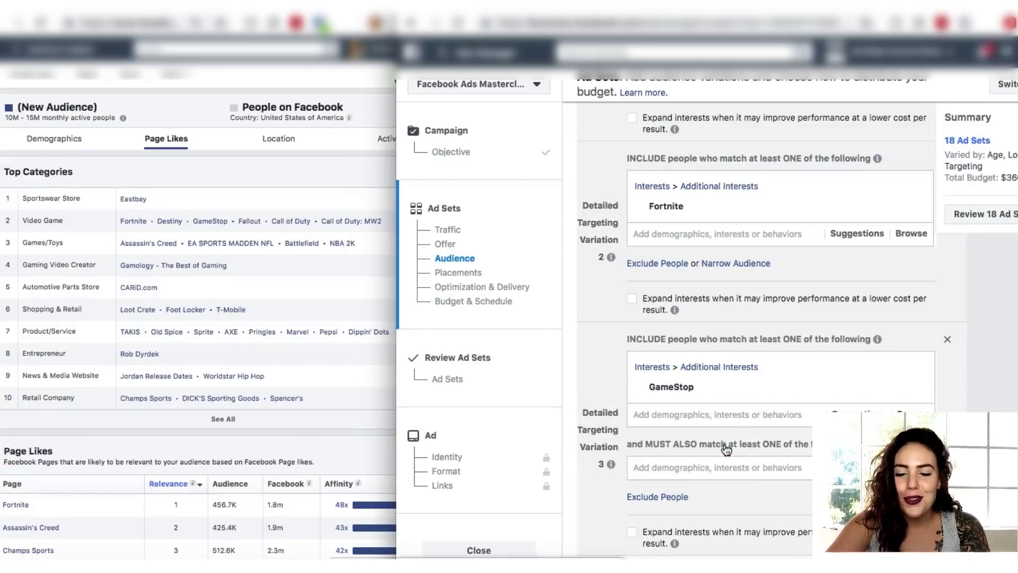
pyautogui.write('engaged shoppers')
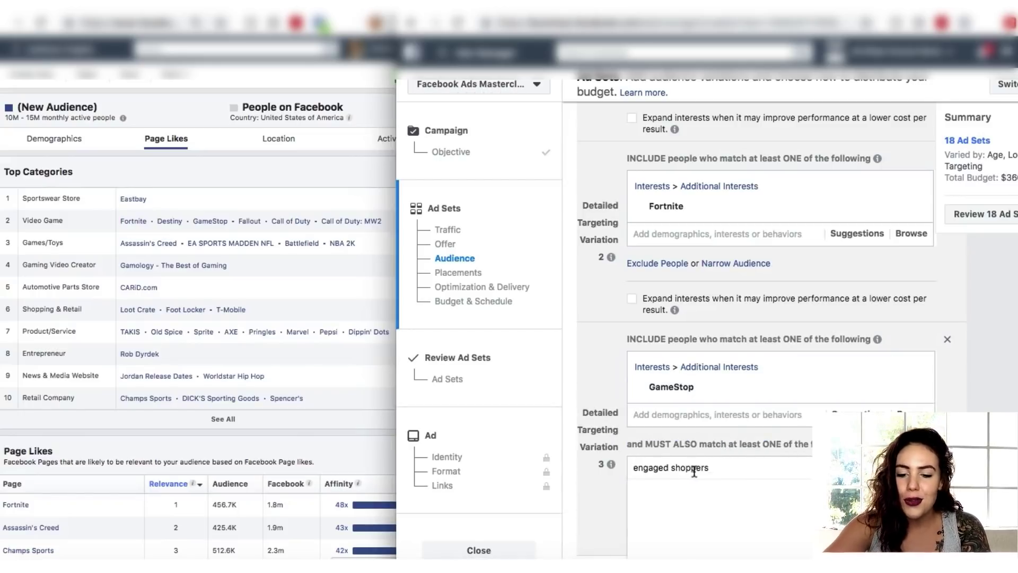
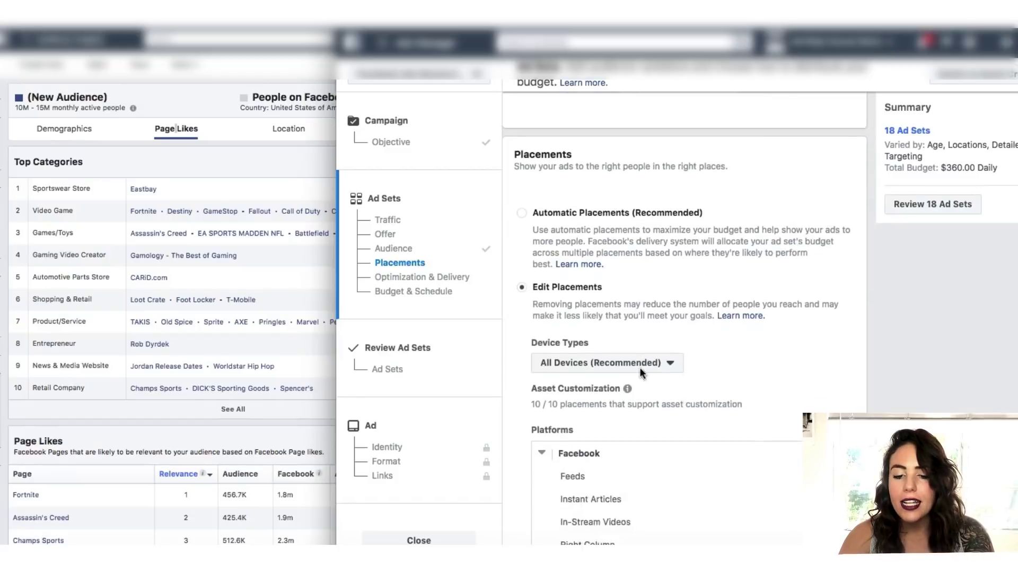
# - Keep all device types for the placements and limit the platforms to Facebook Feeds and Instagram Feed
pyautogui.click(635, 348)
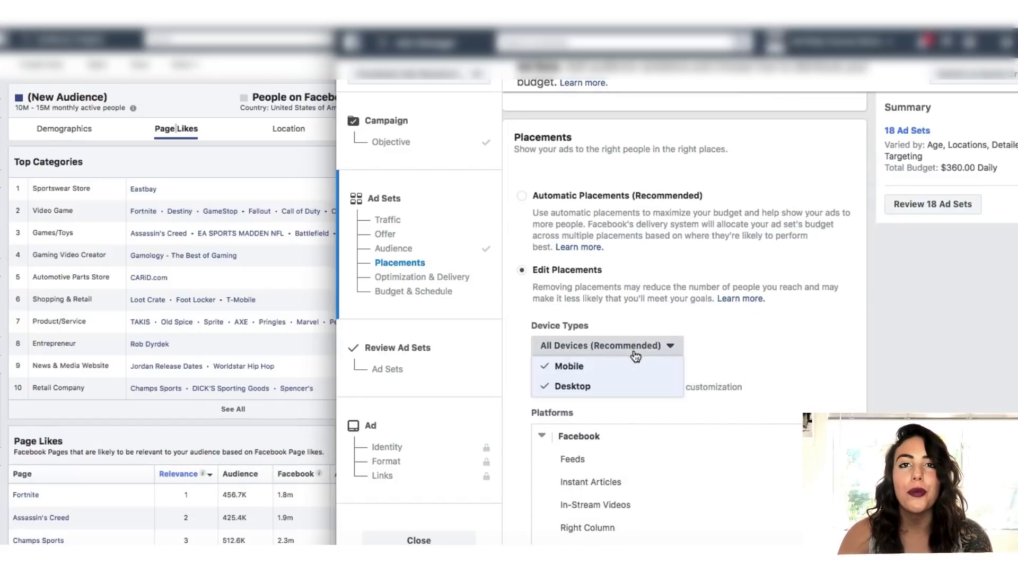
pyautogui.click(627, 350)
pyautogui.click(626, 349)
pyautogui.click(625, 350)
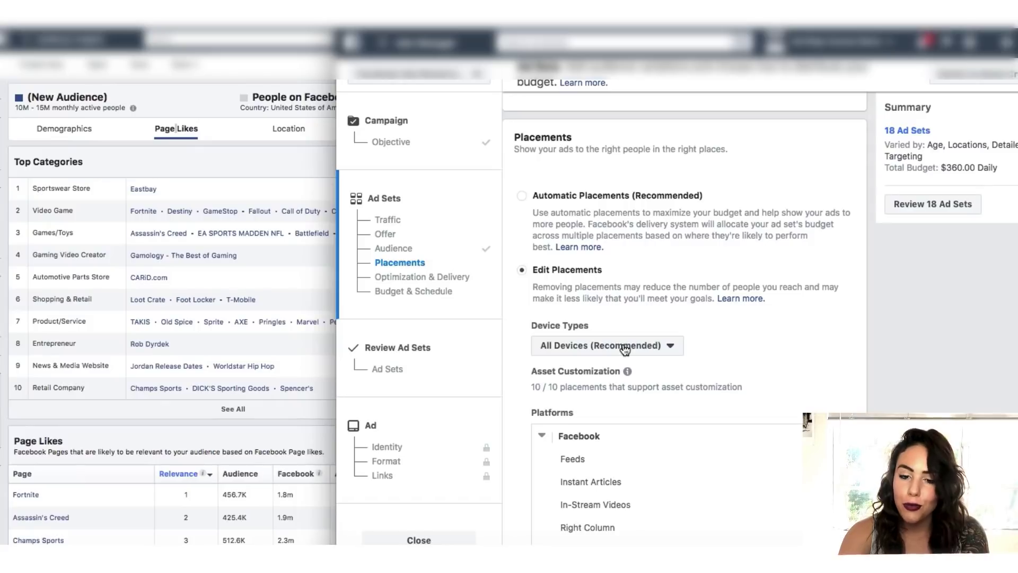
pyautogui.scroll(-5, 625, 349)
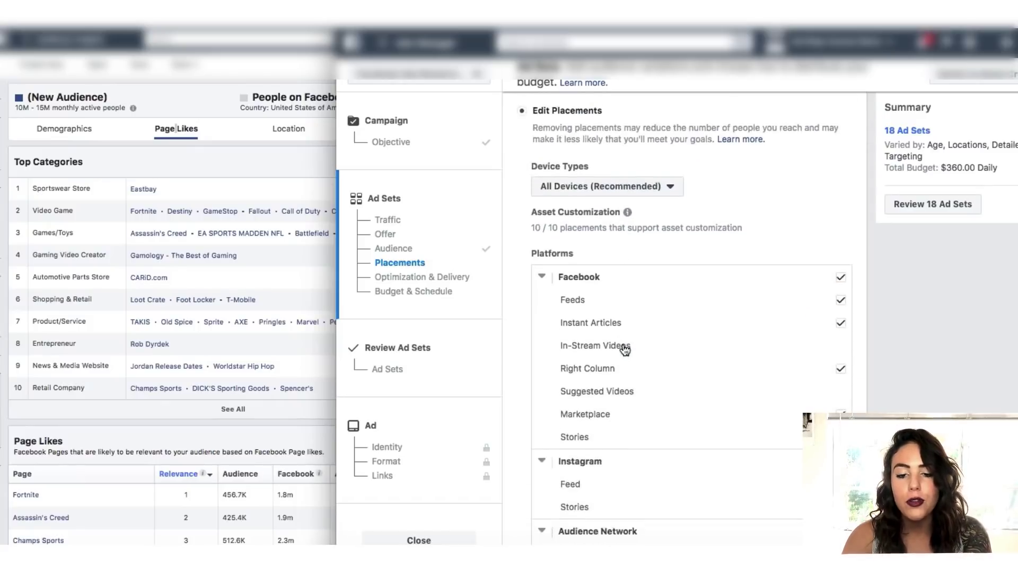
pyautogui.scroll(-1, 784, 234)
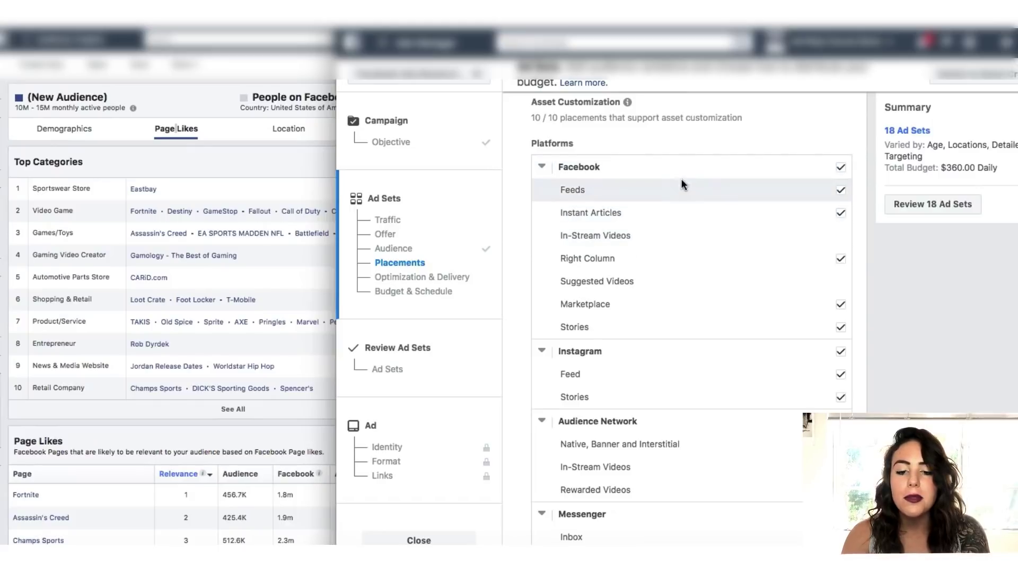
pyautogui.click(841, 216)
pyautogui.click(840, 269)
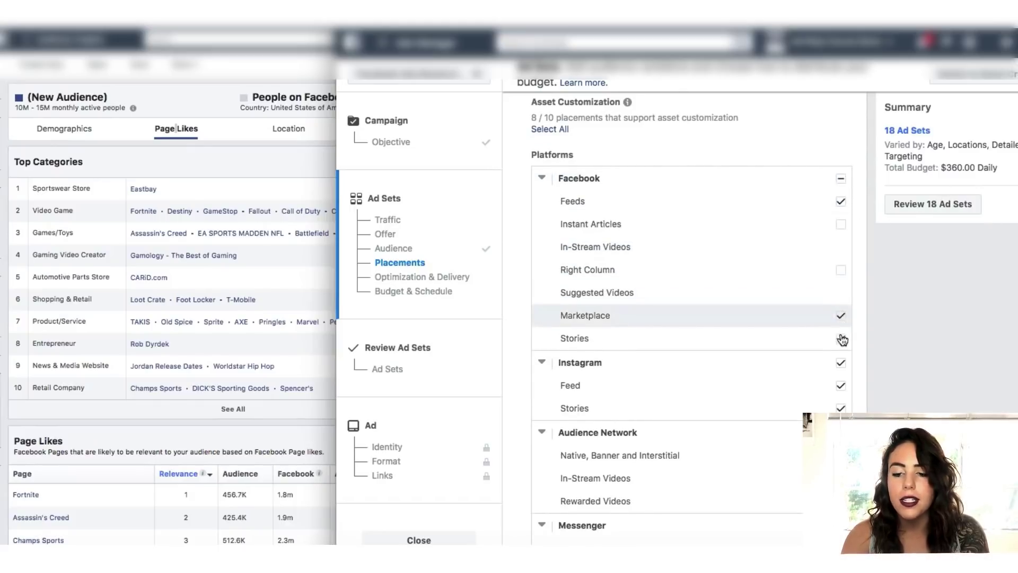
# - Choose Even Distribution for the ad set budget and set the total daily budget to $90
pyautogui.scroll(-15, 842, 340)
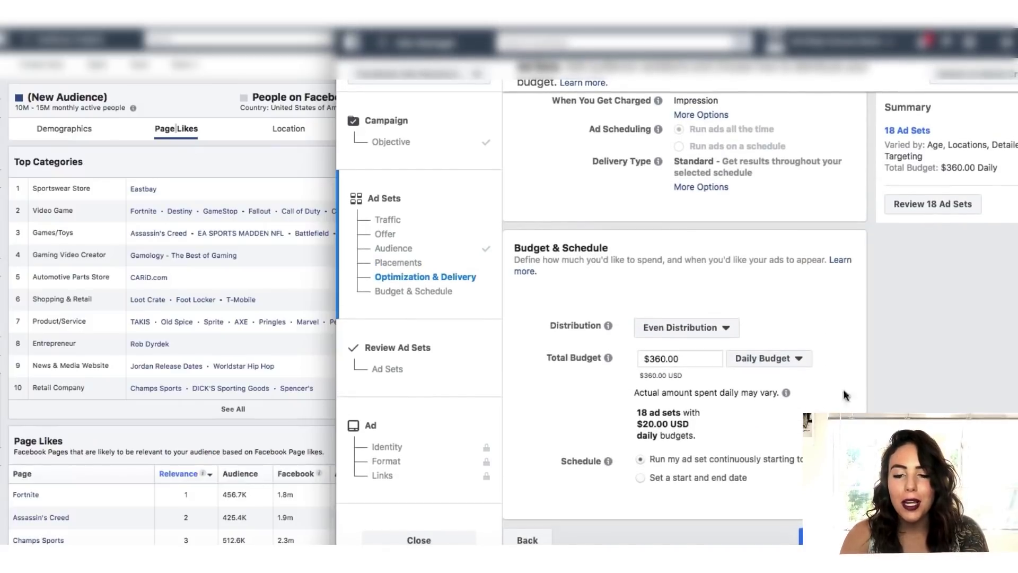
pyautogui.click(665, 330)
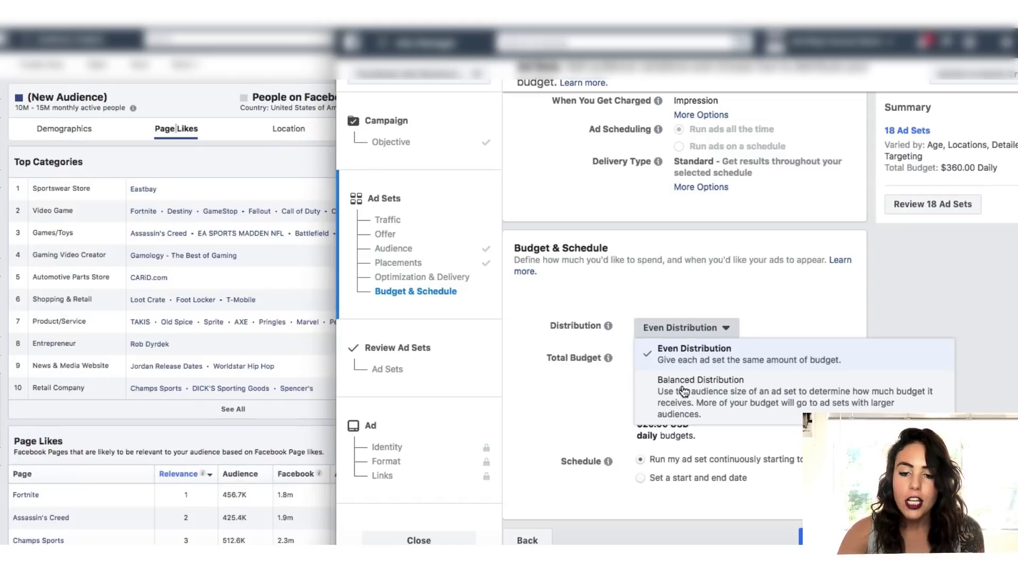
pyautogui.click(688, 360)
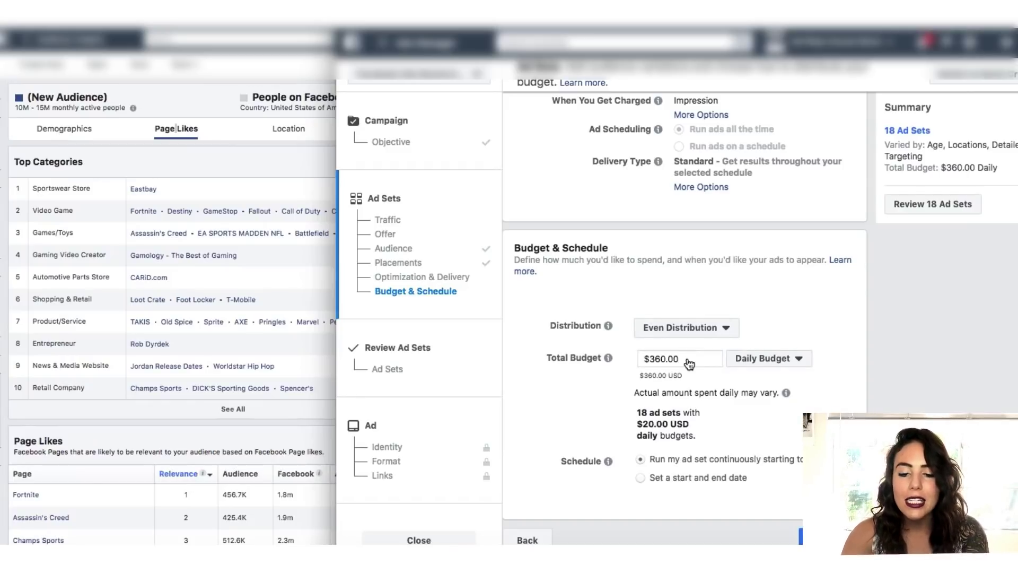
pyautogui.moveTo(689, 363); pyautogui.dragTo(643, 360)
pyautogui.press('BackSpace')
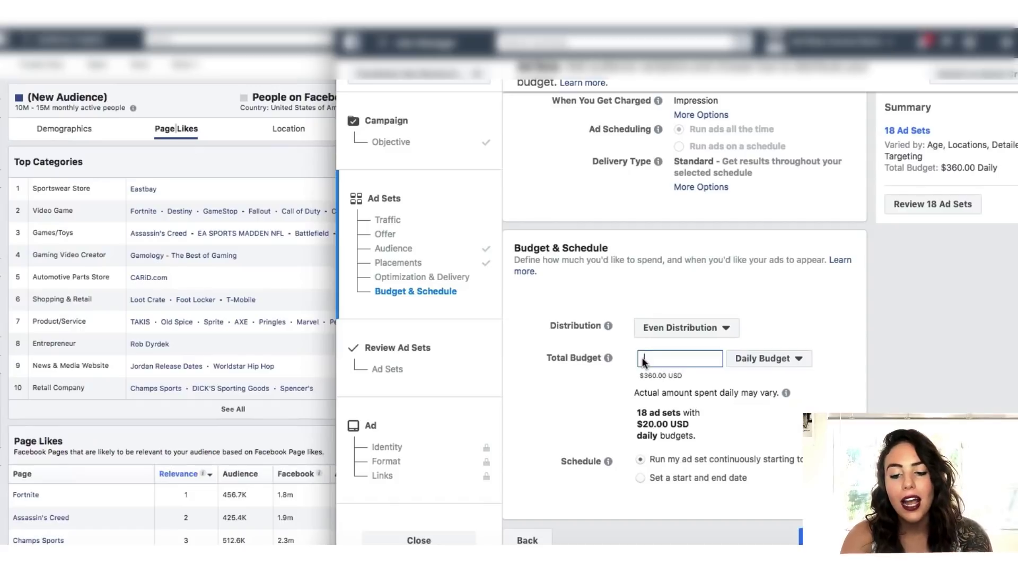
pyautogui.write('90')
pyautogui.click(623, 371)
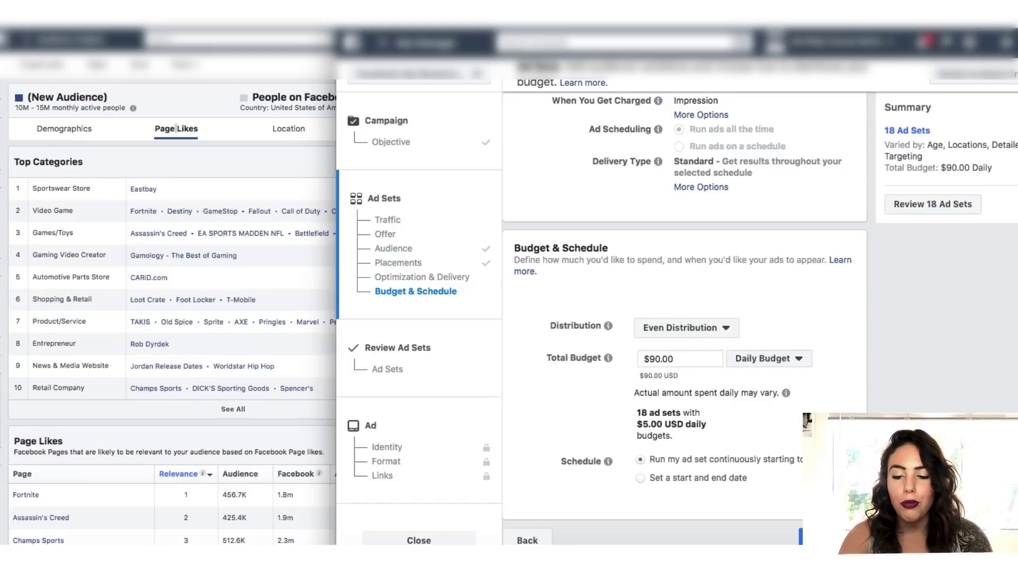
# - Continue to the ad set review and look through each ad set's targeting, budget and placements
pyautogui.click(812, 536)
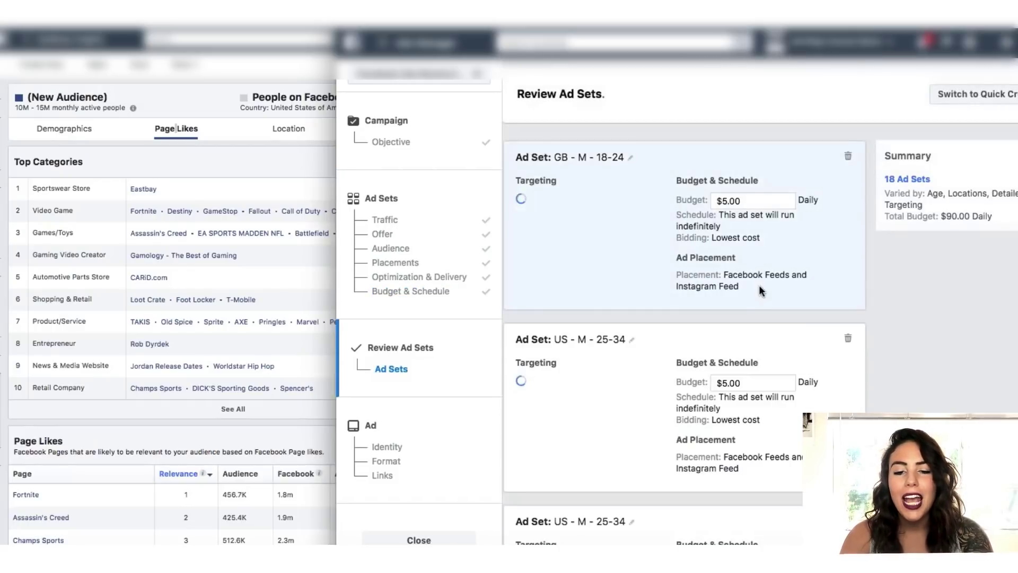
pyautogui.scroll(-6, 758, 285)
pyautogui.scroll(-12, 759, 284)
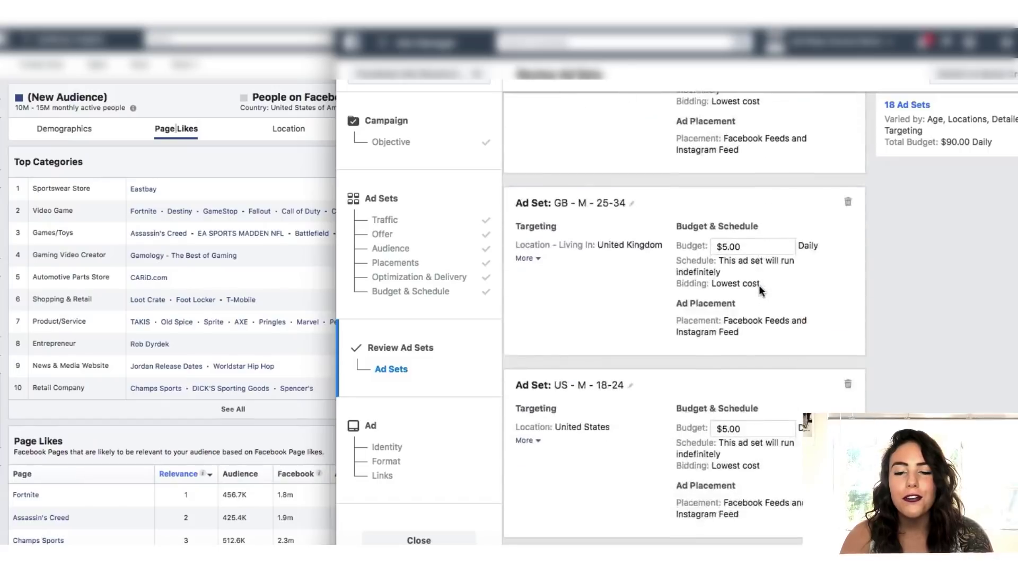
pyautogui.scroll(-10, 759, 284)
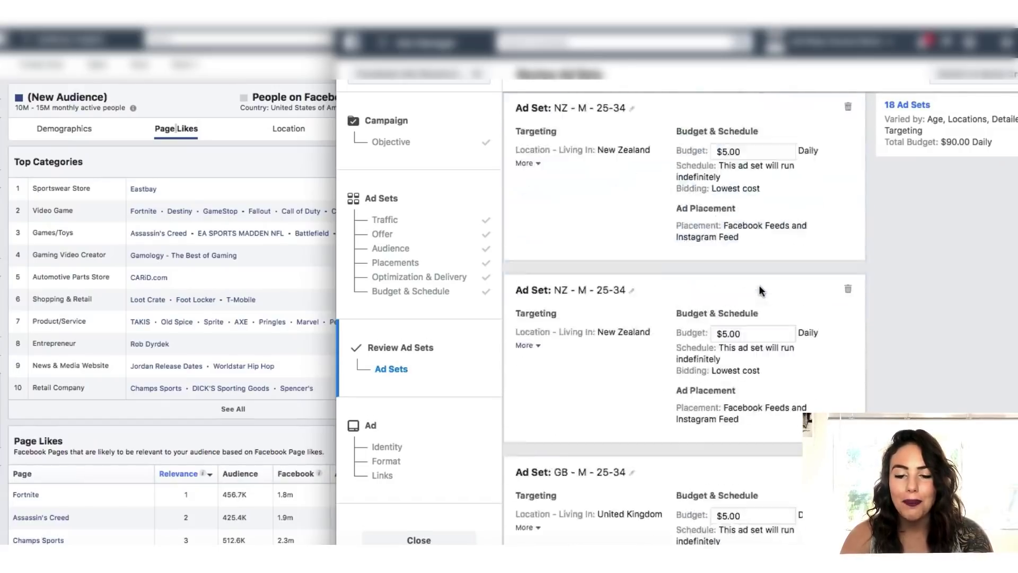